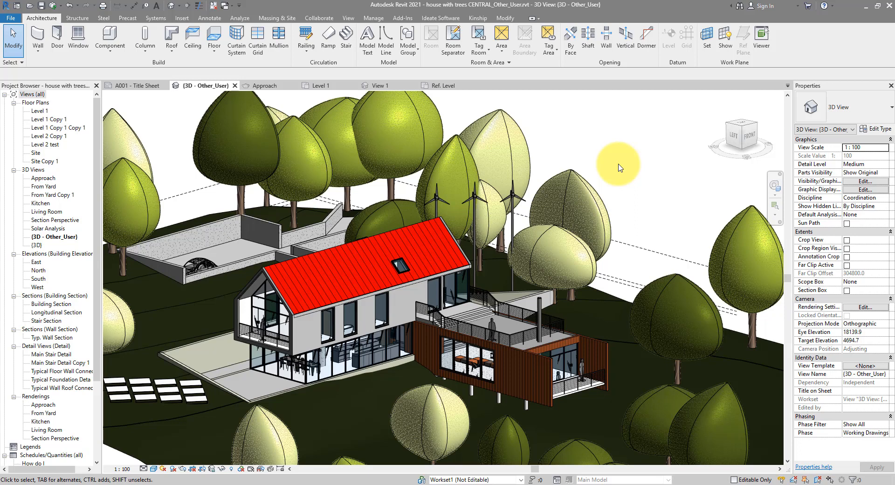
Open the Level 1 floor plan and turn on every model category and subcategory in its visibility overrides
{"action": "double_click", "coordinate": [45, 113]}
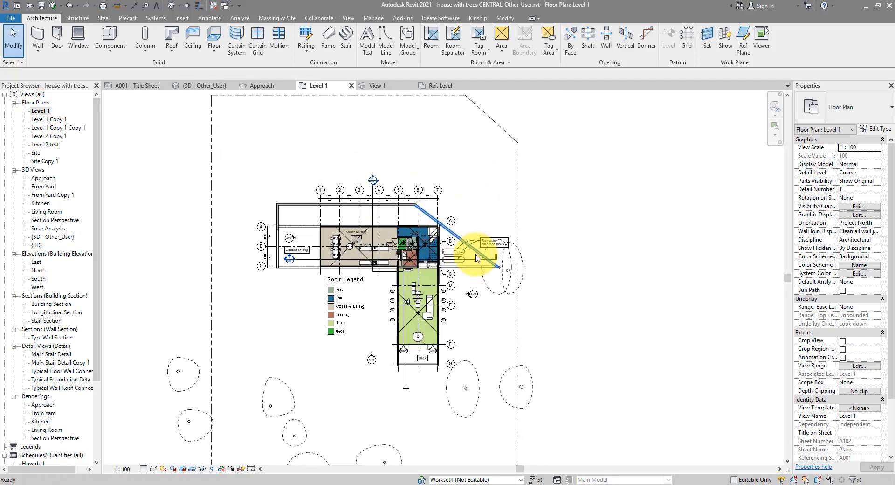
{"action": "scroll", "coordinate": [477, 258], "scroll_direction": "up", "scroll_amount": 2}
{"action": "scroll", "coordinate": [505, 278], "scroll_direction": "up", "scroll_amount": 3}
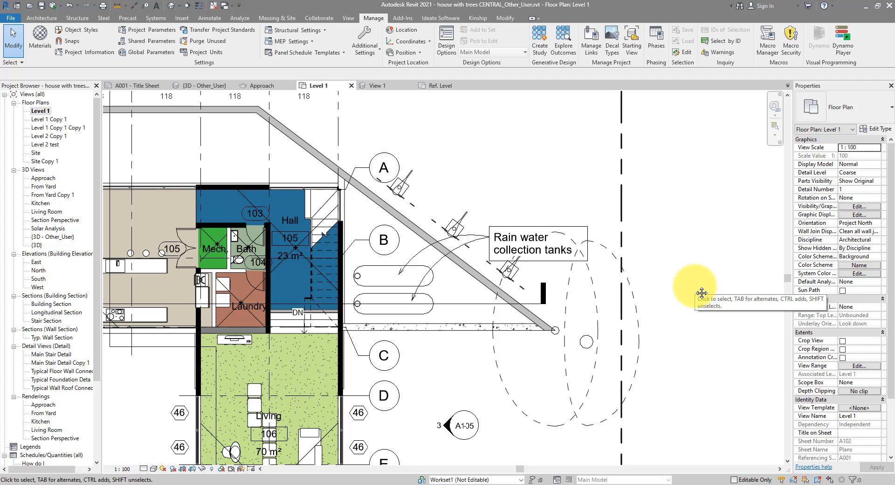
{"action": "key", "text": "v"}
{"action": "key", "text": "g"}
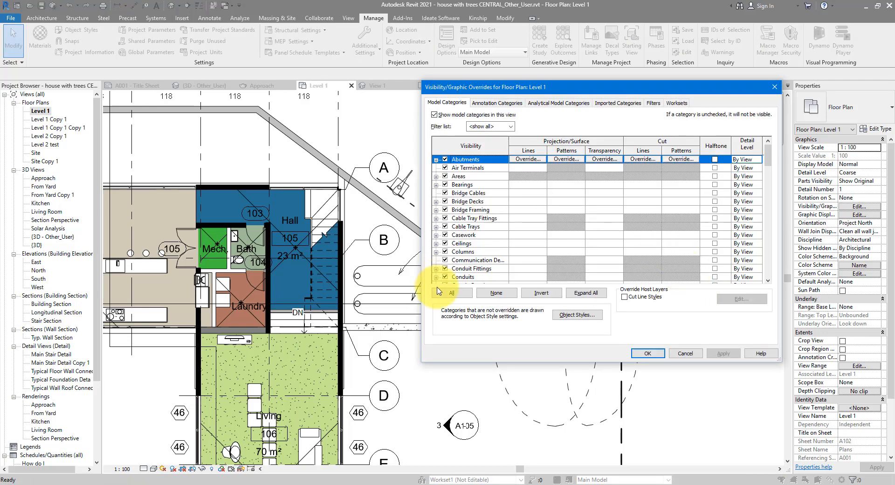
{"action": "left_click", "coordinate": [585, 294]}
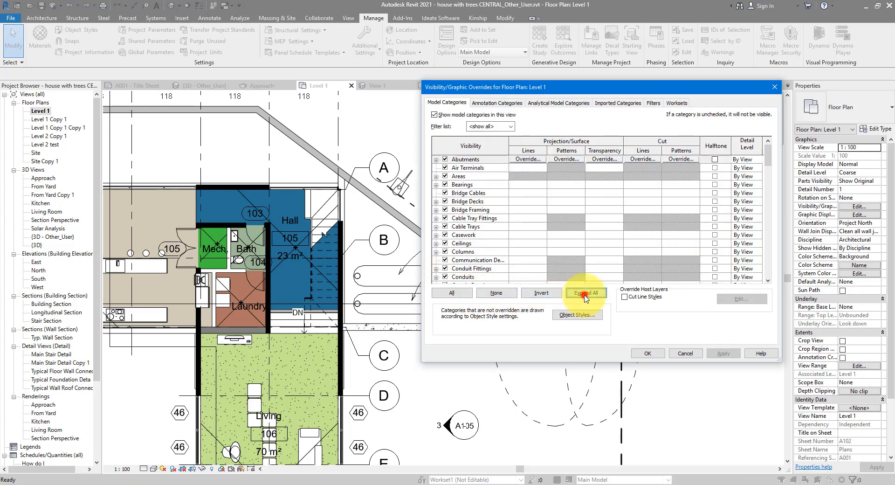
{"action": "left_click", "coordinate": [452, 294]}
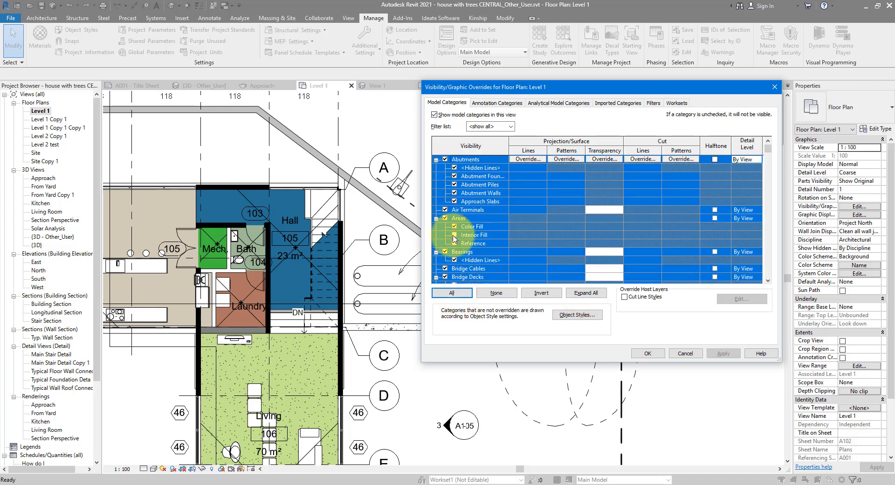
{"action": "left_click", "coordinate": [455, 235]}
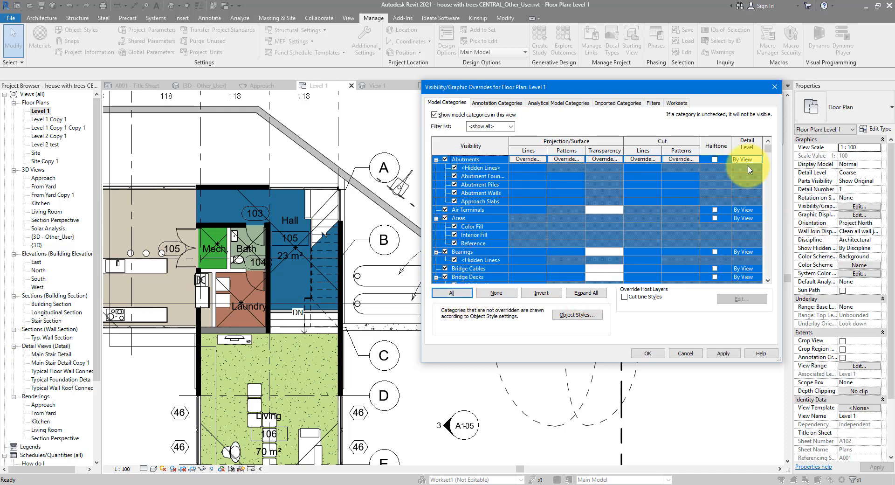
Turn on every annotation category and subcategory in the Level 1 visibility overrides
{"action": "left_click", "coordinate": [497, 103]}
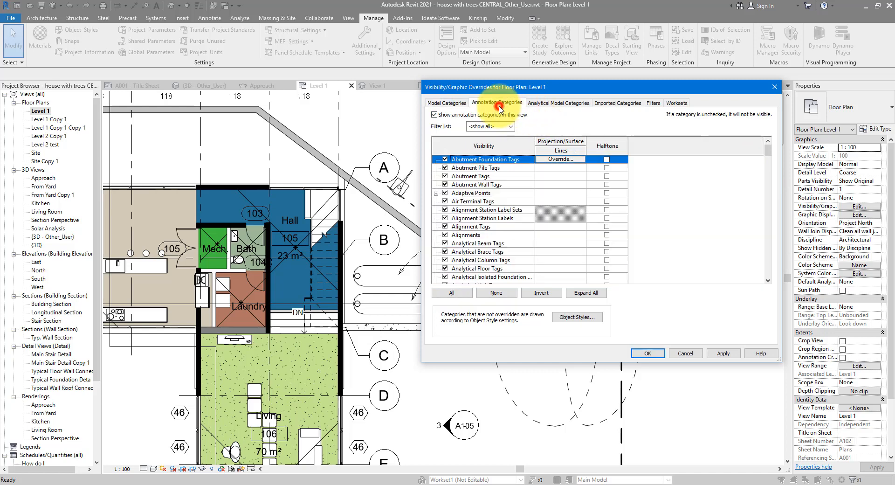
{"action": "left_click", "coordinate": [585, 293]}
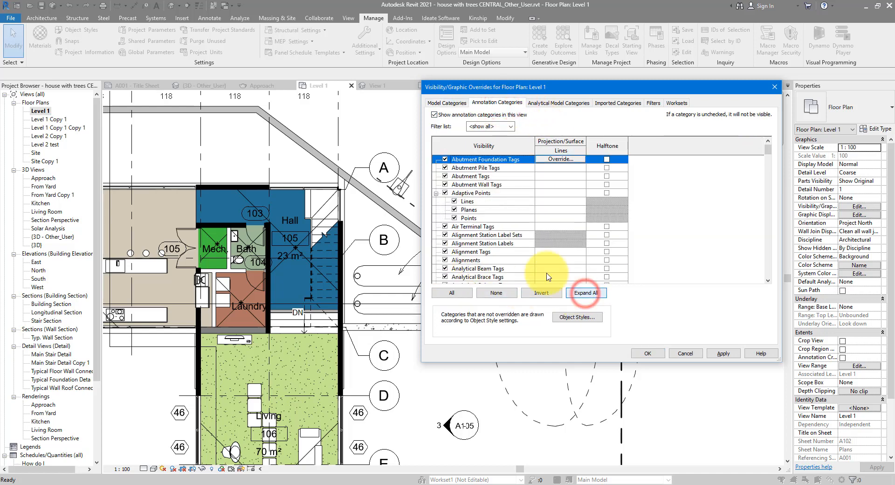
{"action": "left_click", "coordinate": [452, 293]}
{"action": "left_click", "coordinate": [454, 202]}
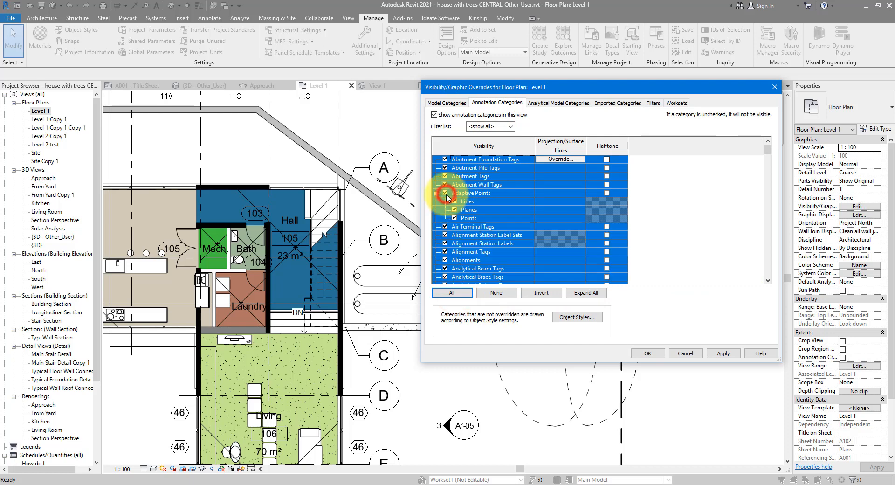
{"action": "left_click", "coordinate": [446, 194]}
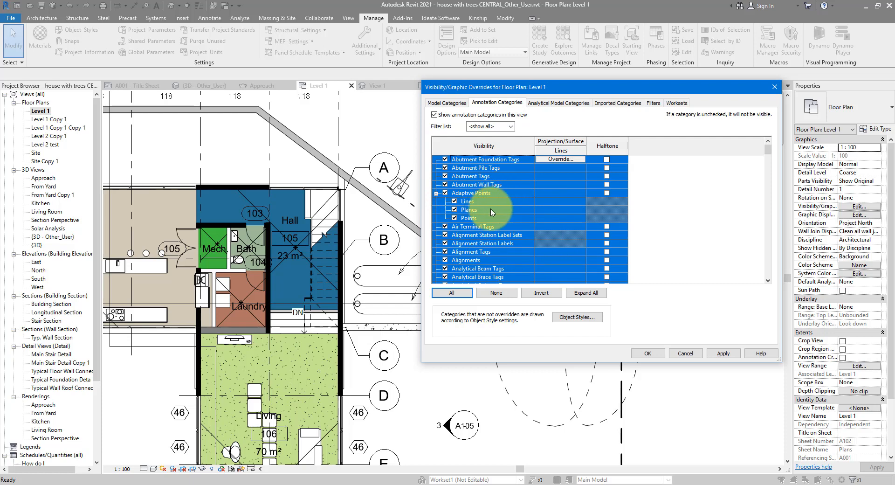
Turn on every analytical model category and subcategory for Level 1 and apply the visibility overrides
{"action": "left_click", "coordinate": [553, 105]}
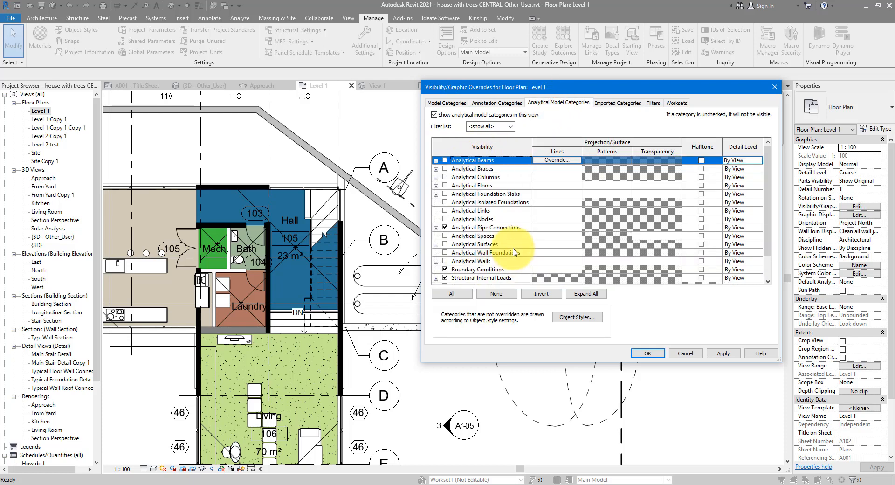
{"action": "left_click", "coordinate": [580, 295]}
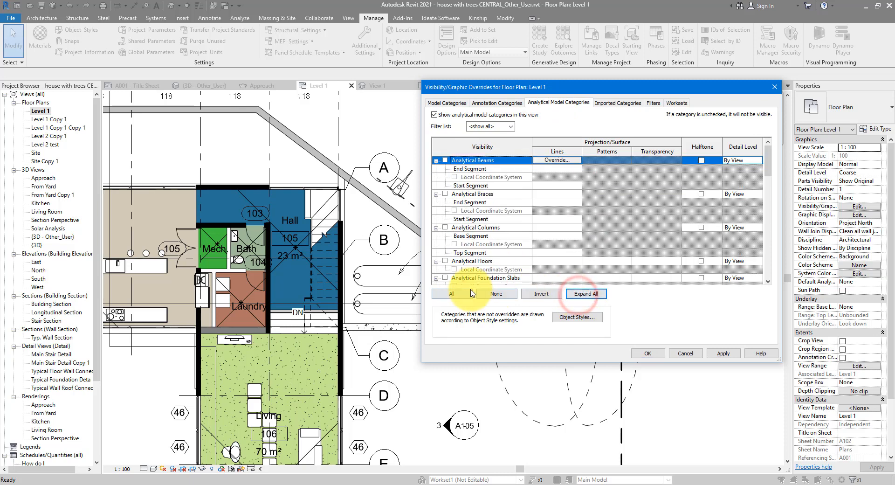
{"action": "left_click", "coordinate": [452, 293]}
{"action": "left_click", "coordinate": [444, 228]}
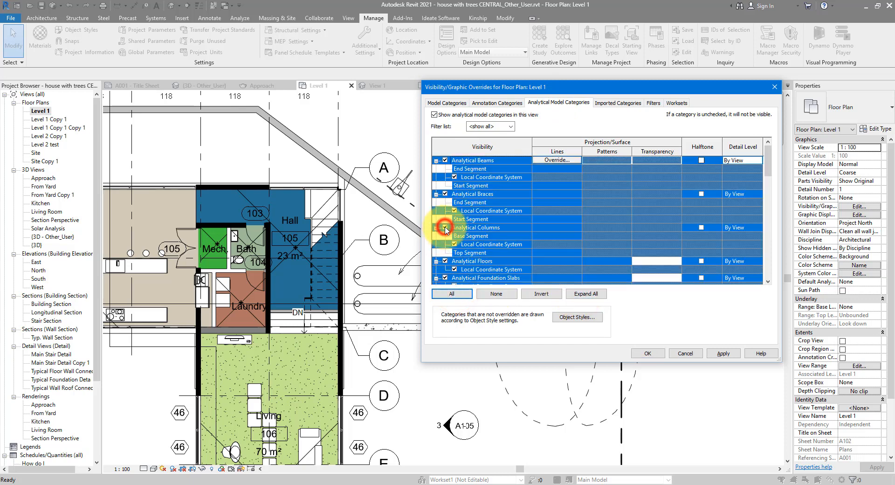
{"action": "left_click", "coordinate": [617, 103]}
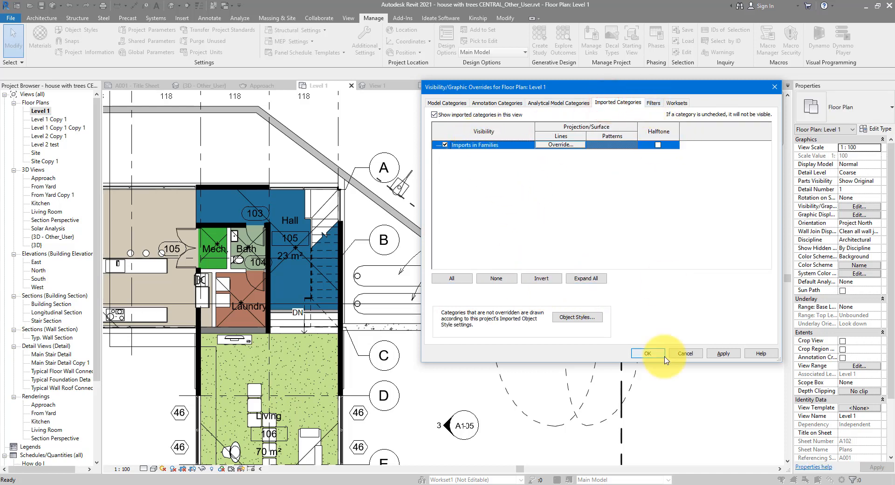
{"action": "left_click", "coordinate": [647, 353]}
Set the cut plane offset in the Level 1 view range to 200000
{"action": "scroll", "coordinate": [660, 246], "scroll_direction": "down", "scroll_amount": 5}
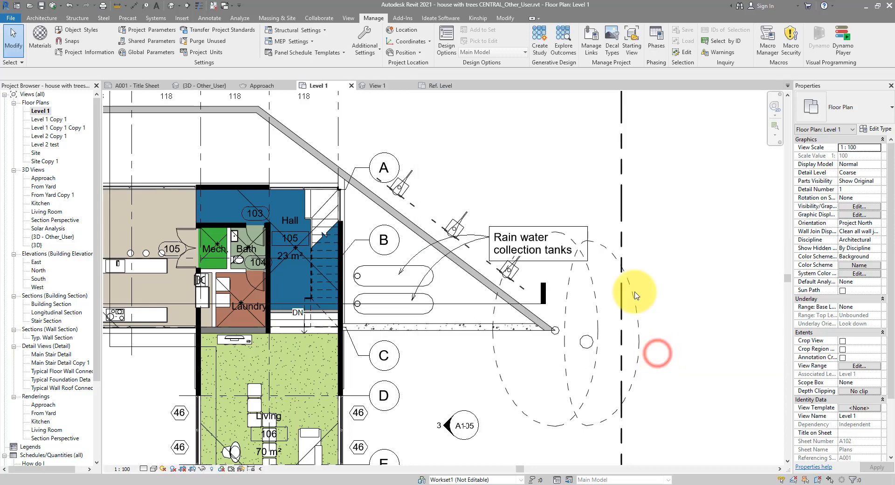
{"action": "middle_click_drag", "start_coordinate": [691, 279], "coordinate": [699, 229]}
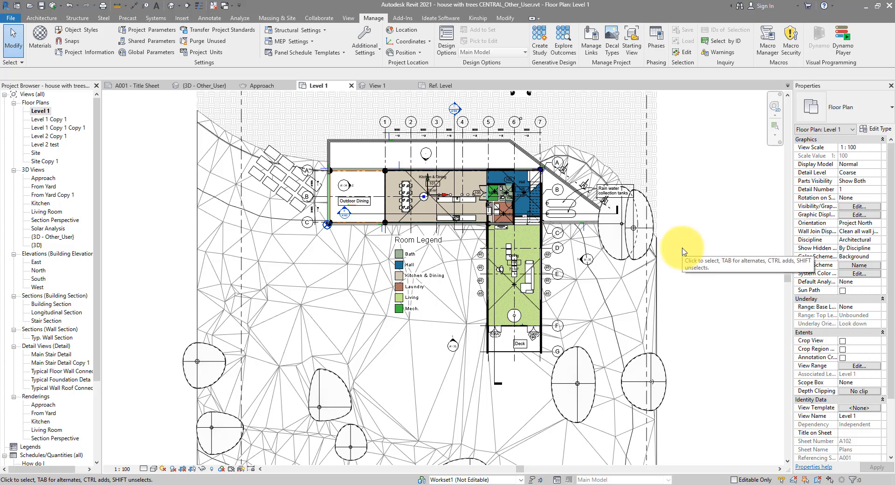
{"action": "left_click", "coordinate": [870, 366]}
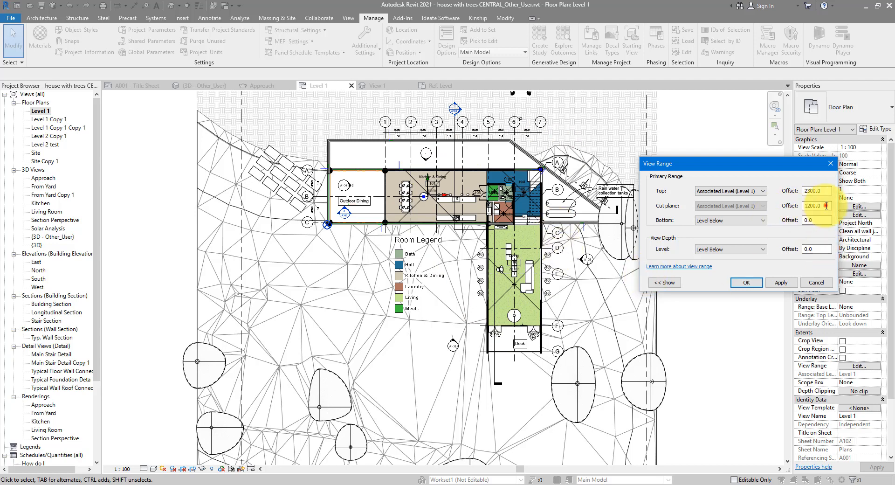
{"action": "left_click_drag", "start_coordinate": [826, 206], "coordinate": [792, 205]}
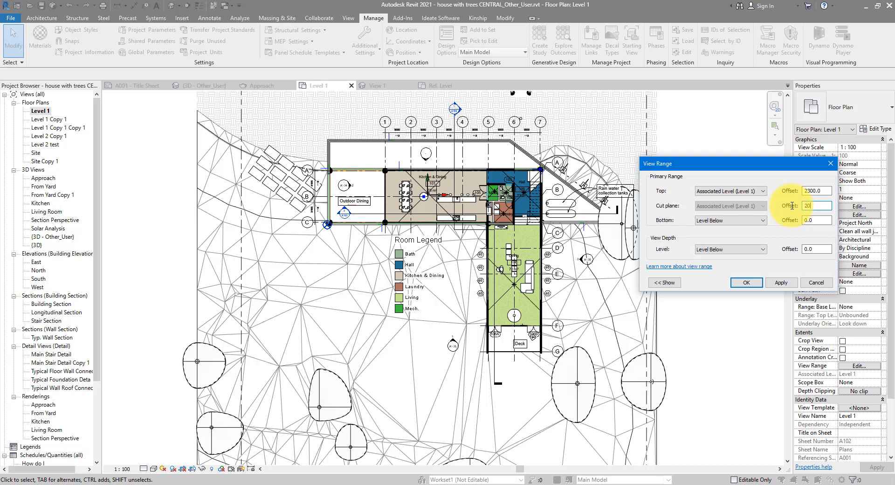
{"action": "type", "text": "200000"}
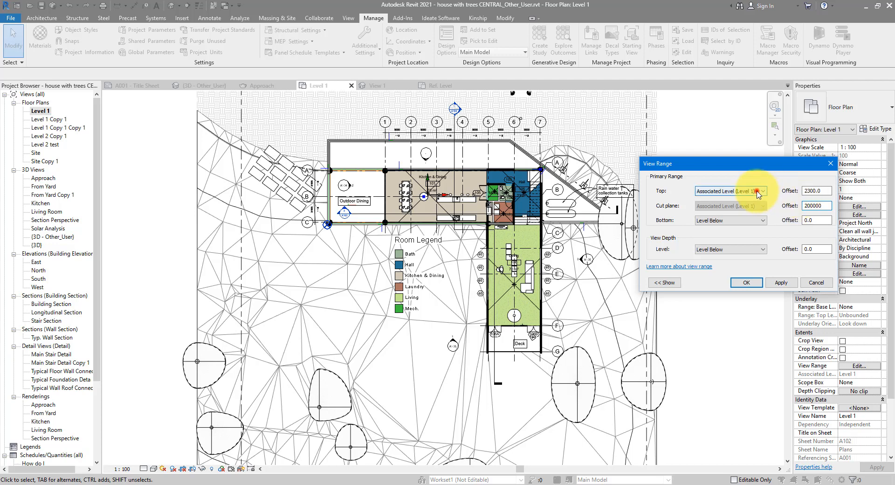
Set the view range's top, bottom and view depth level to Unlimited and apply the changes
{"action": "left_click", "coordinate": [745, 191]}
{"action": "left_click", "coordinate": [737, 206]}
{"action": "left_click", "coordinate": [722, 218]}
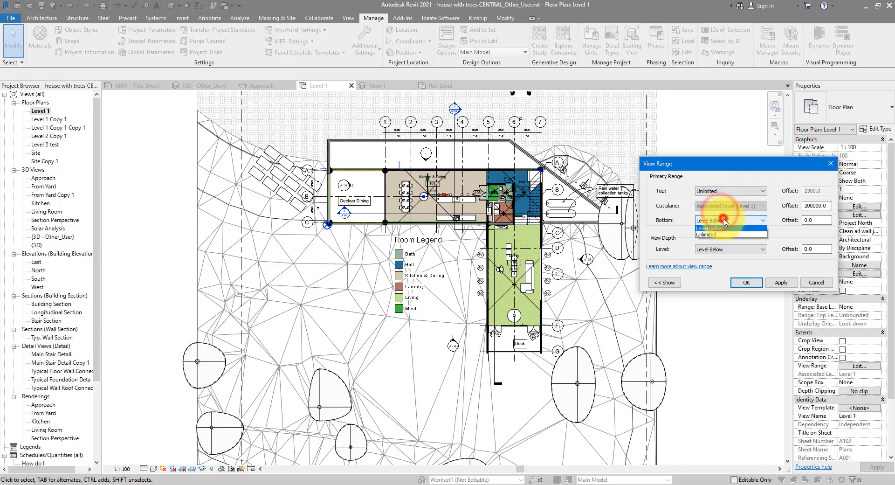
{"action": "left_click", "coordinate": [713, 240]}
{"action": "left_click", "coordinate": [727, 249]}
{"action": "left_click", "coordinate": [713, 269]}
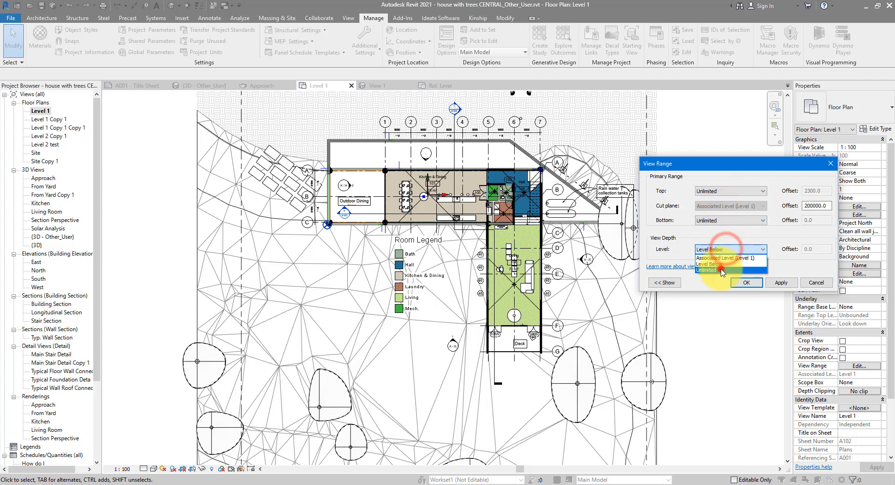
{"action": "left_click", "coordinate": [748, 283]}
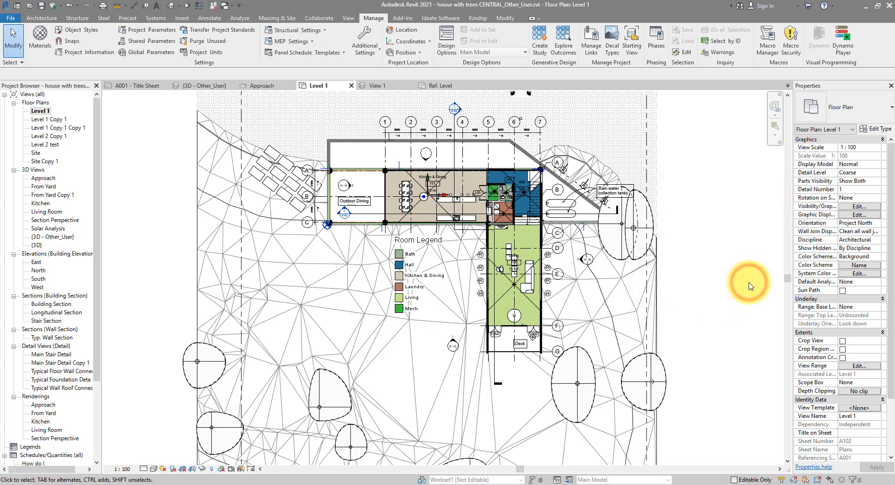
Switch the Level 1 floor plan to the Wireframe visual style and inspect the interior of the house
{"action": "left_click", "coordinate": [155, 470]}
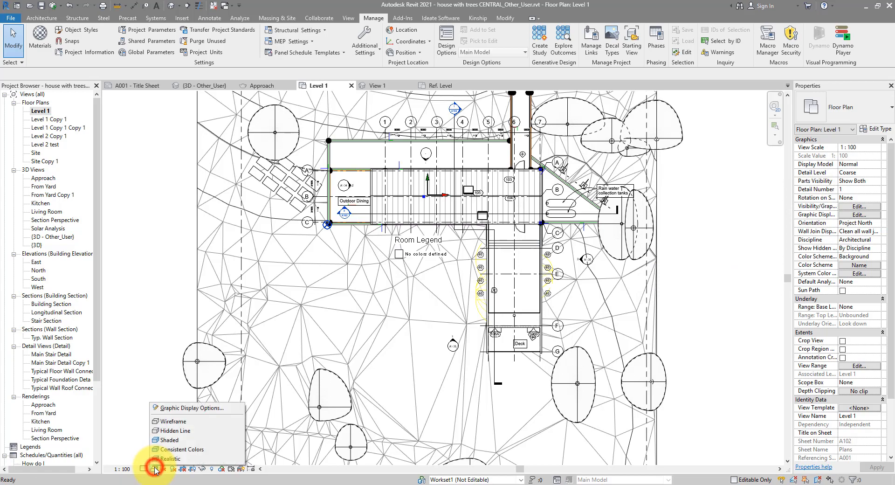
{"action": "left_click", "coordinate": [170, 425]}
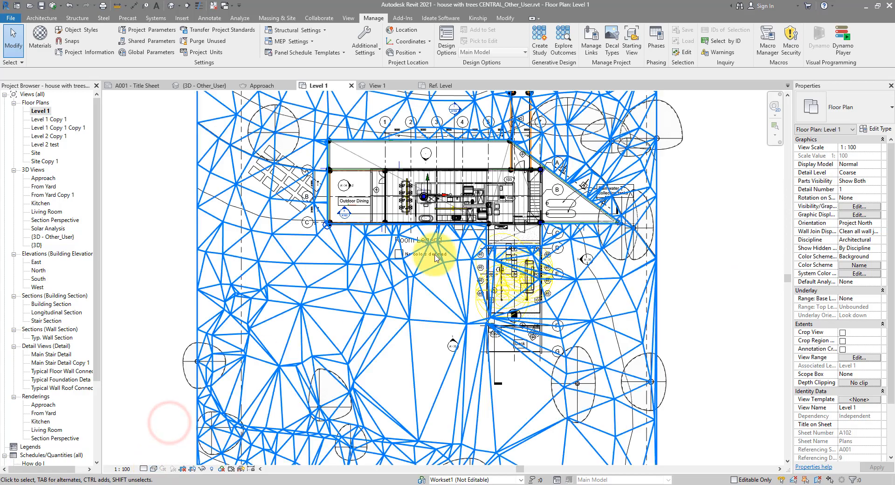
{"action": "scroll", "coordinate": [460, 180], "scroll_direction": "up", "scroll_amount": 6}
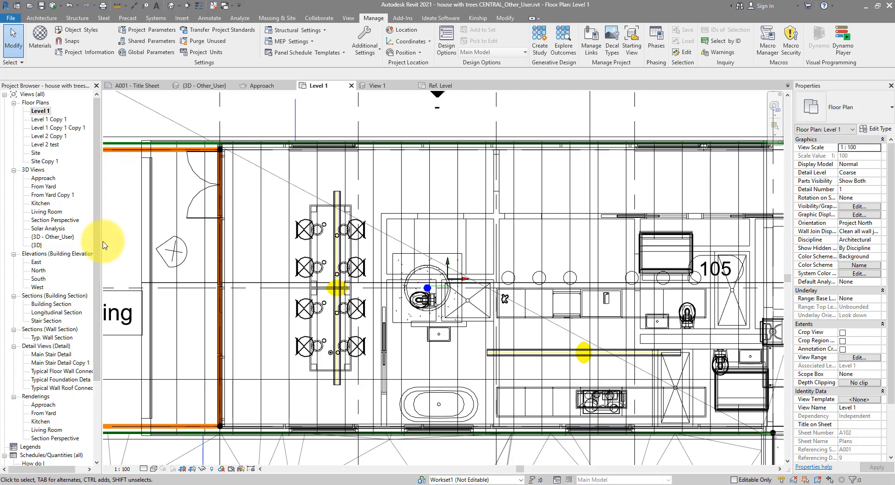
Open the South elevation and apply the No clip option for its far clipping
{"action": "double_click", "coordinate": [39, 279]}
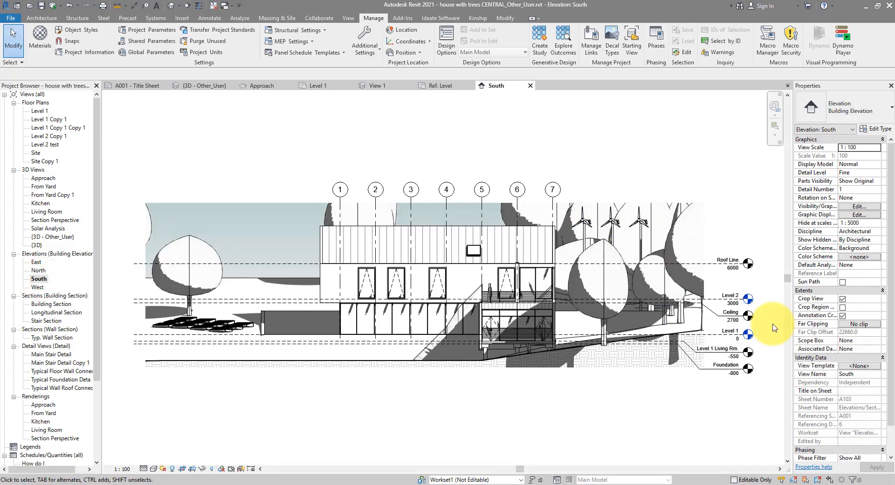
{"action": "left_click", "coordinate": [863, 325]}
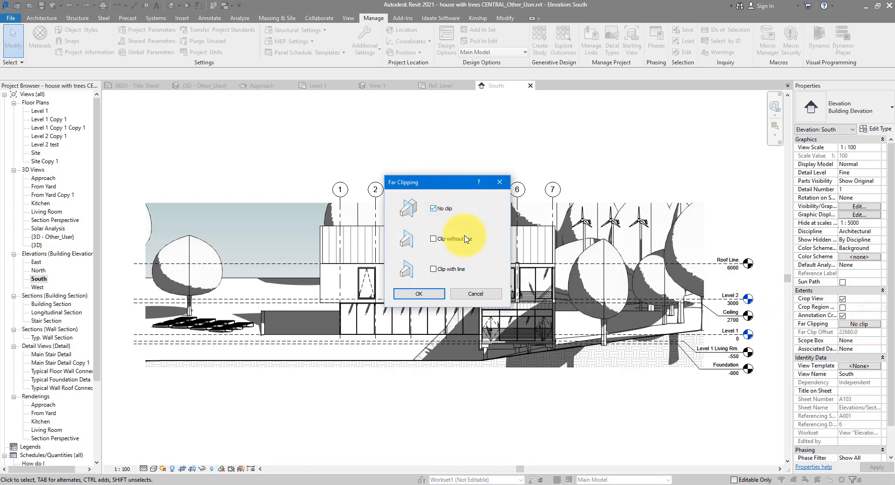
{"action": "left_click", "coordinate": [414, 293]}
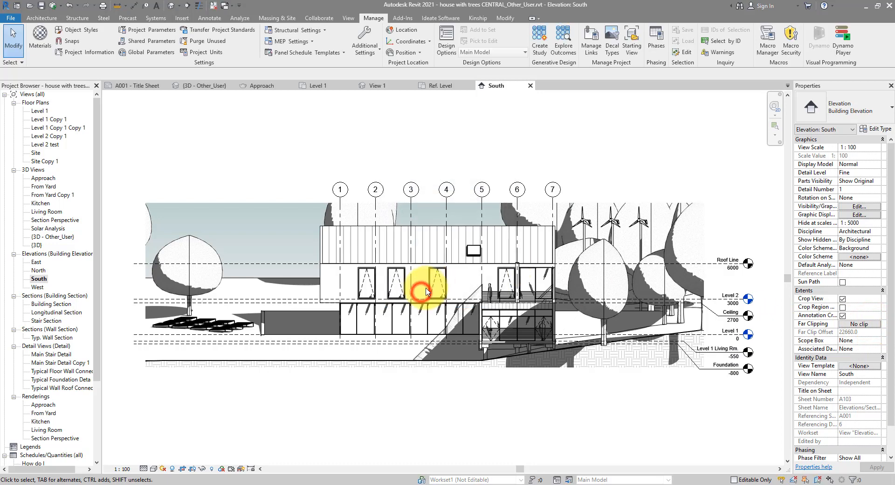
Switch the South elevation to the Wireframe visual style and turn off its crop view
{"action": "left_click", "coordinate": [145, 469]}
{"action": "left_click", "coordinate": [185, 421]}
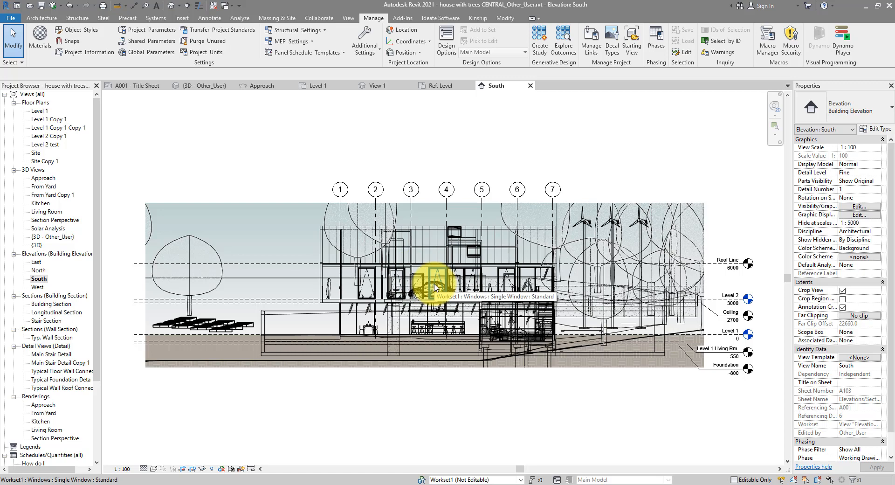
{"action": "left_click", "coordinate": [635, 151]}
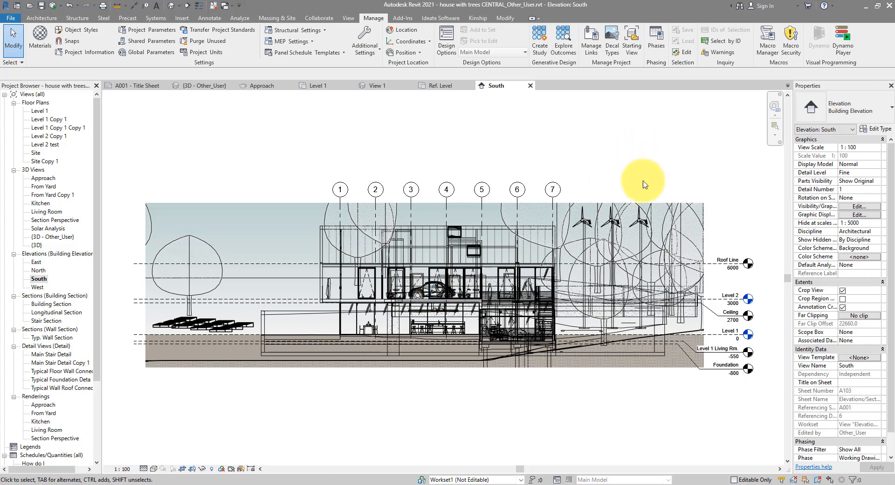
{"action": "left_click", "coordinate": [843, 291]}
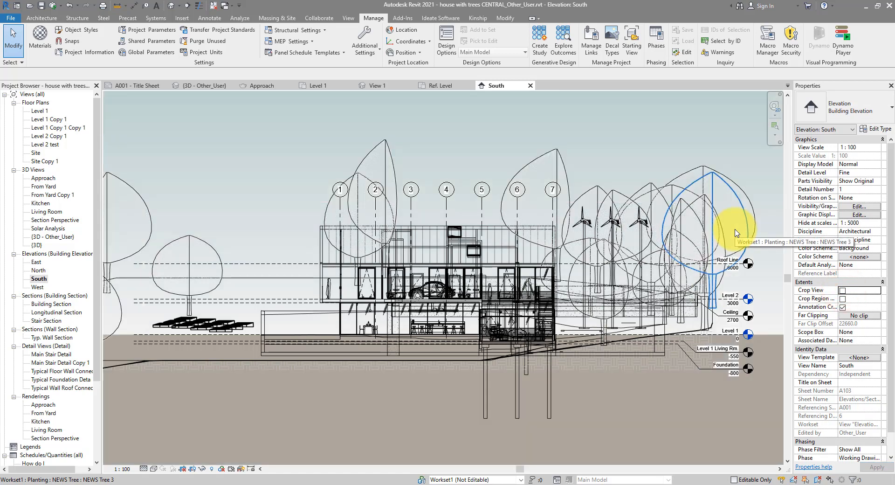
{"action": "scroll", "coordinate": [735, 232], "scroll_direction": "down", "scroll_amount": 3}
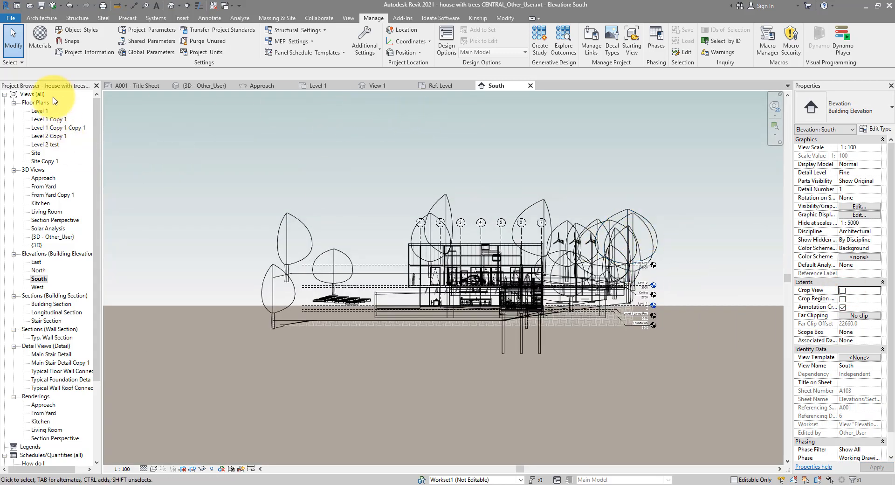
Open the Level 1 floor plan and show the whole site in the view
{"action": "double_click", "coordinate": [39, 110]}
{"action": "scroll", "coordinate": [598, 267], "scroll_direction": "down", "scroll_amount": 5}
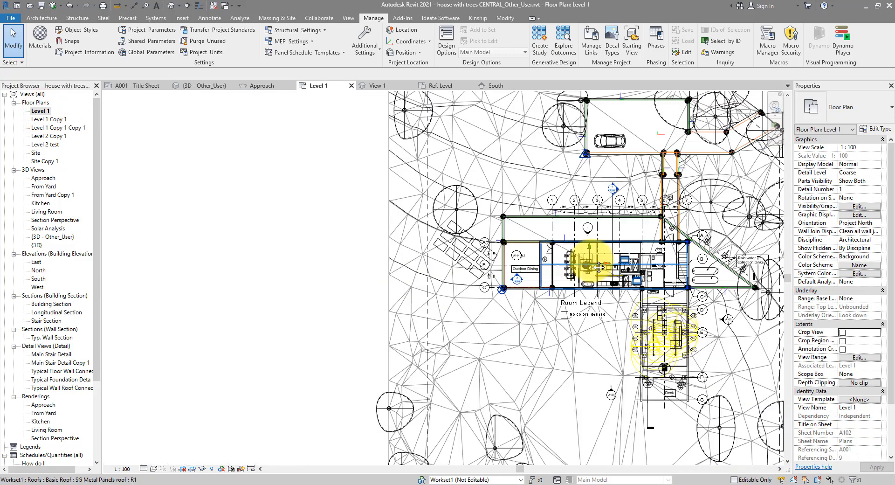
{"action": "scroll", "coordinate": [599, 266], "scroll_direction": "down", "scroll_amount": 4}
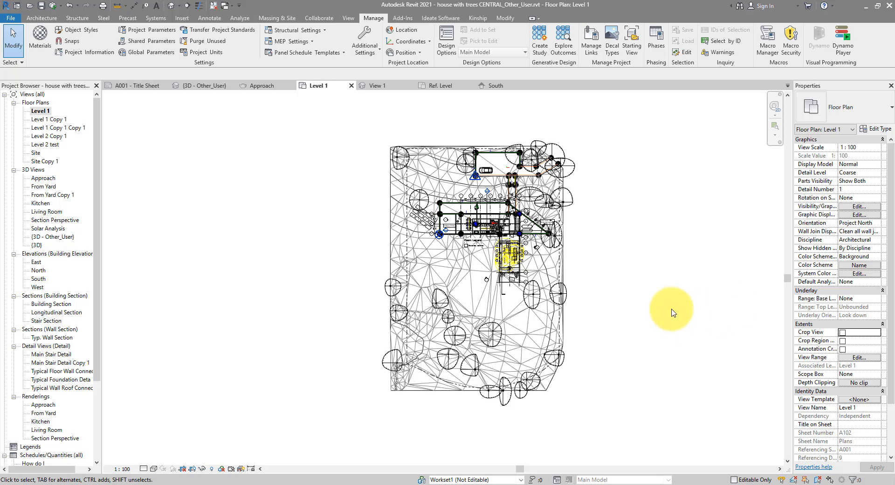
Turn the Shared Levels and Grids workset's visibility in all views off and back on, and accept the workset settings
{"action": "left_click", "coordinate": [422, 479]}
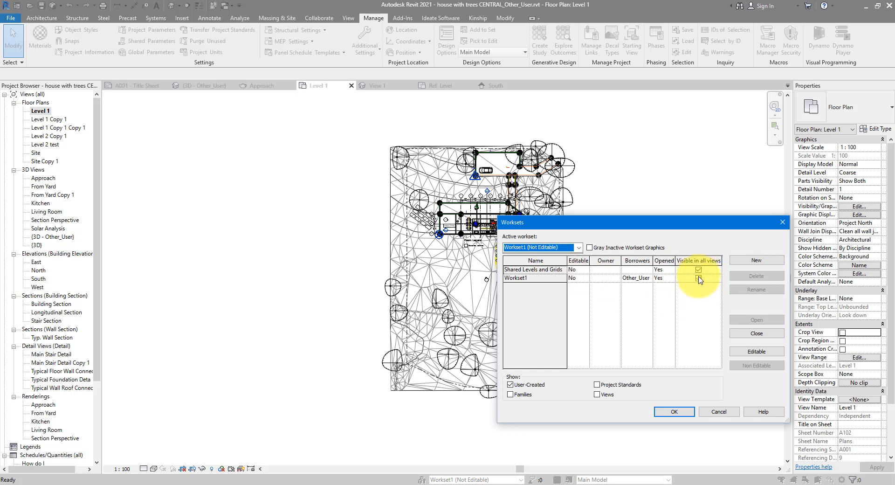
{"action": "left_click", "coordinate": [698, 279]}
{"action": "left_click", "coordinate": [700, 270]}
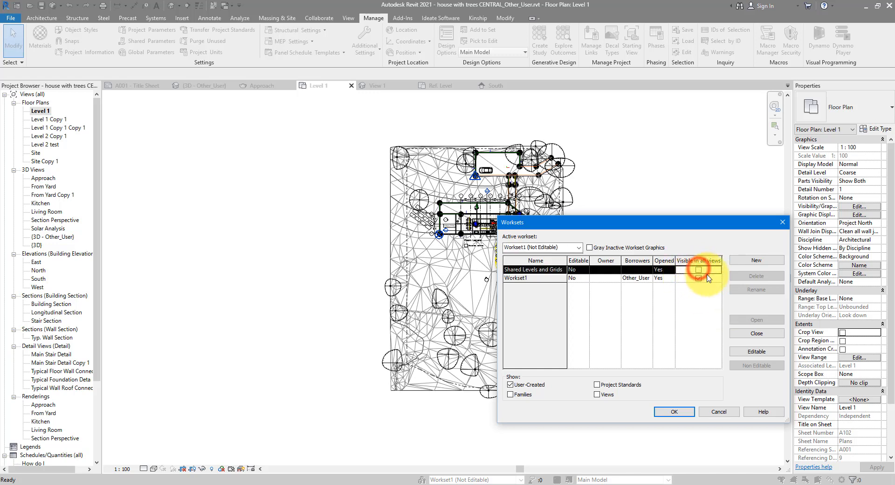
{"action": "left_click", "coordinate": [699, 270]}
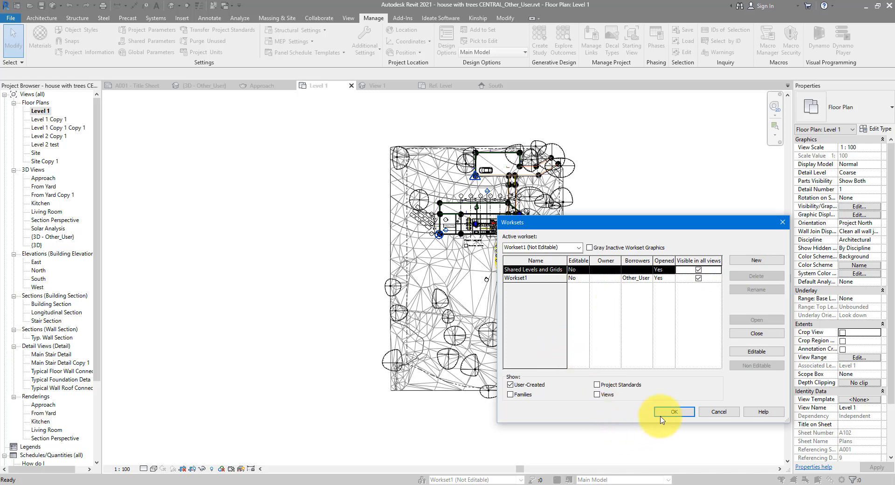
{"action": "left_click", "coordinate": [674, 411]}
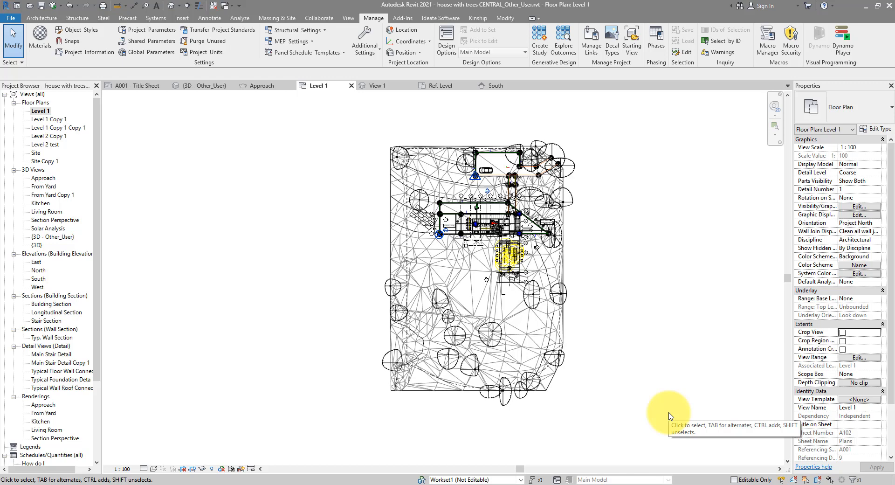
Close the Shared Levels and Grids workset, reopen it, and accept the workset settings
{"action": "left_click", "coordinate": [422, 480]}
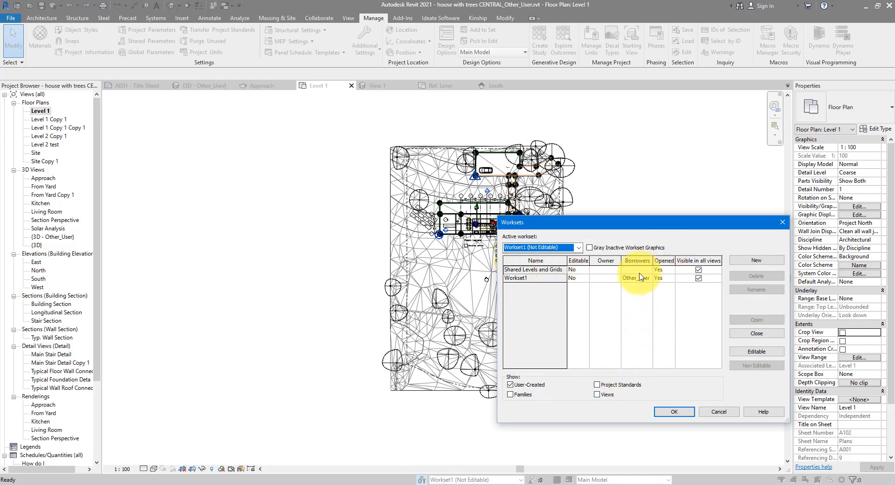
{"action": "left_click", "coordinate": [565, 271]}
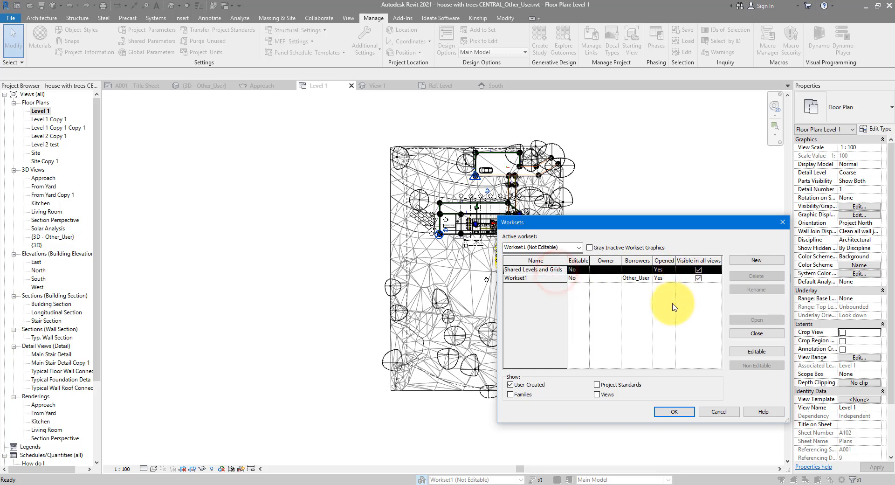
{"action": "left_click", "coordinate": [757, 333]}
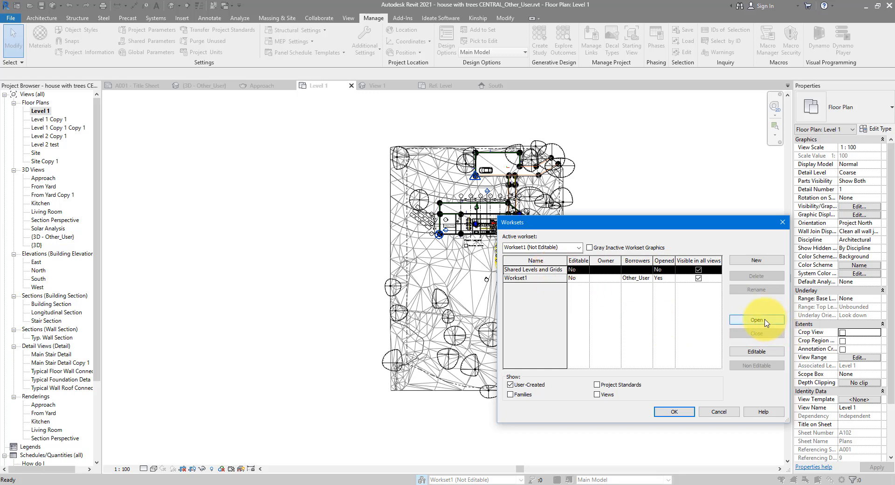
{"action": "left_click", "coordinate": [763, 321]}
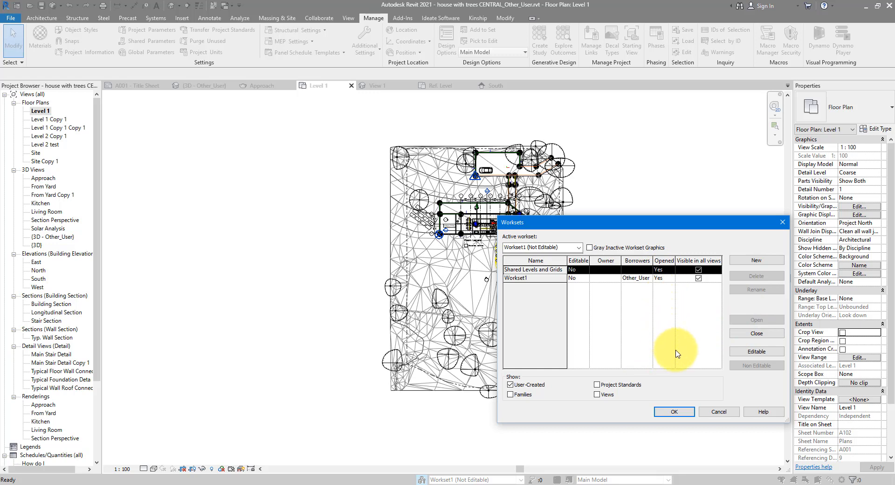
{"action": "left_click", "coordinate": [674, 413]}
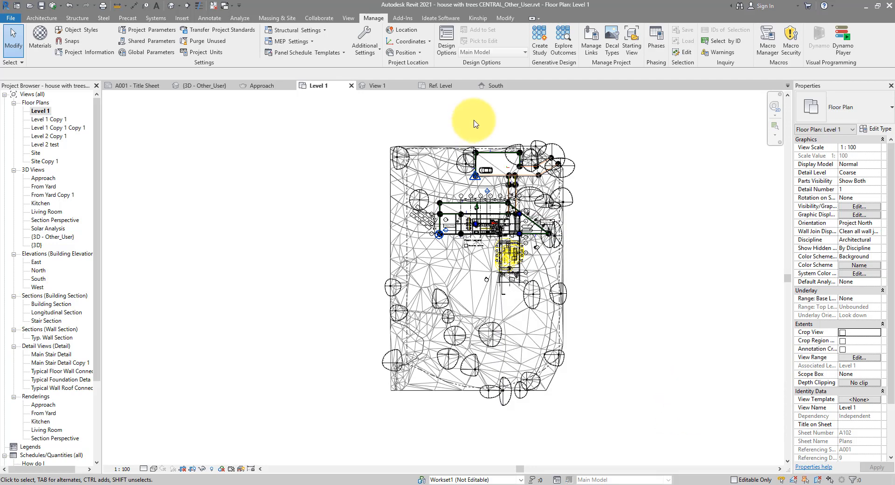
Add SampleProject1_CENTRAL.rvt as a Revit link using Auto - Internal Origin to Internal Origin positioning
{"action": "left_click", "coordinate": [182, 18]}
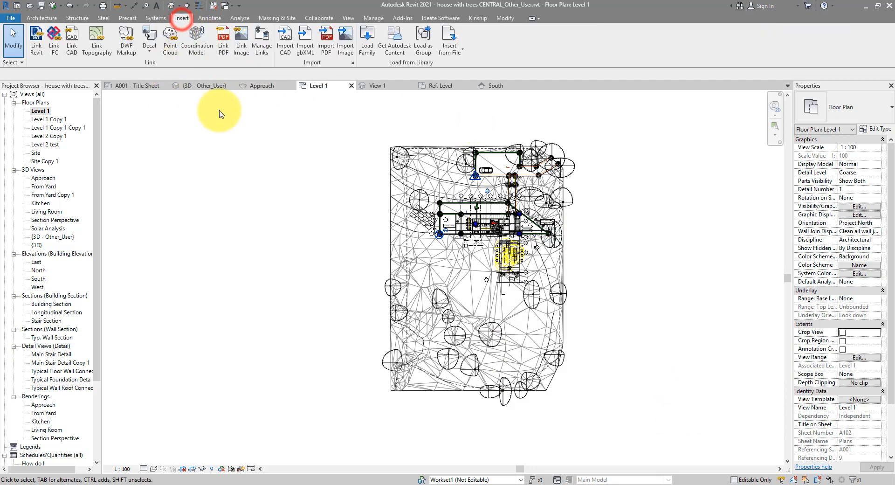
{"action": "left_click", "coordinate": [261, 37]}
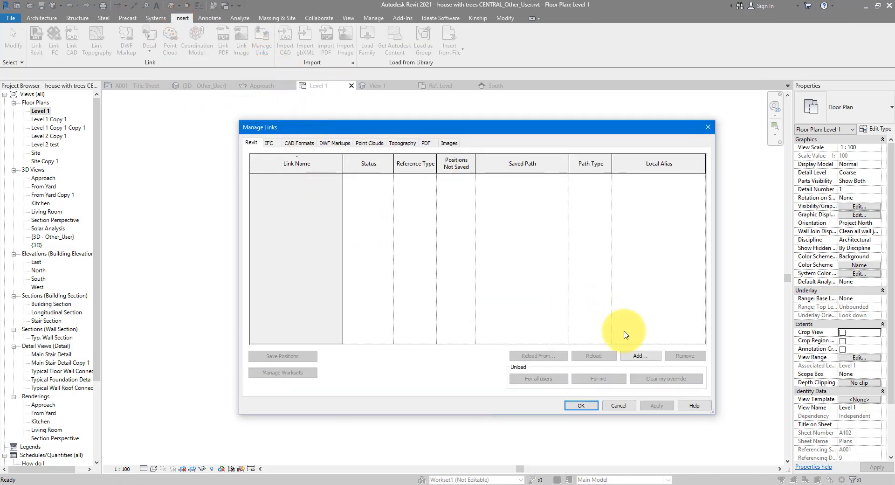
{"action": "left_click", "coordinate": [633, 356]}
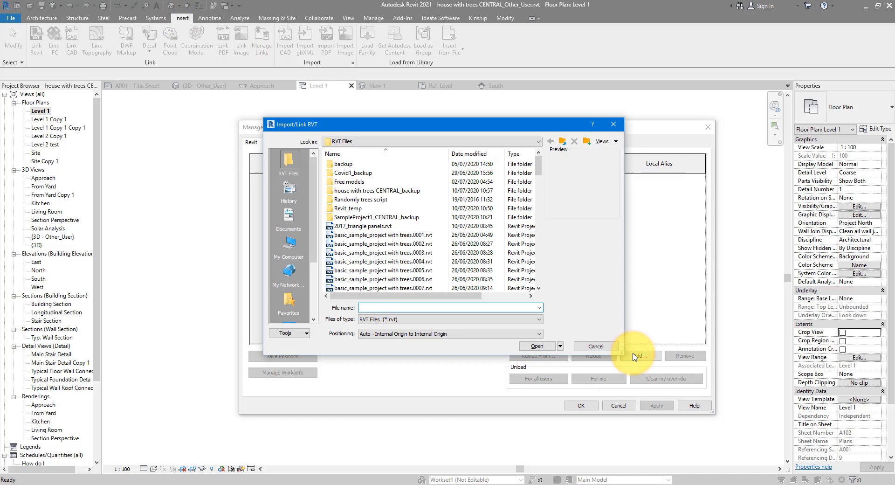
{"action": "left_click", "coordinate": [489, 156]}
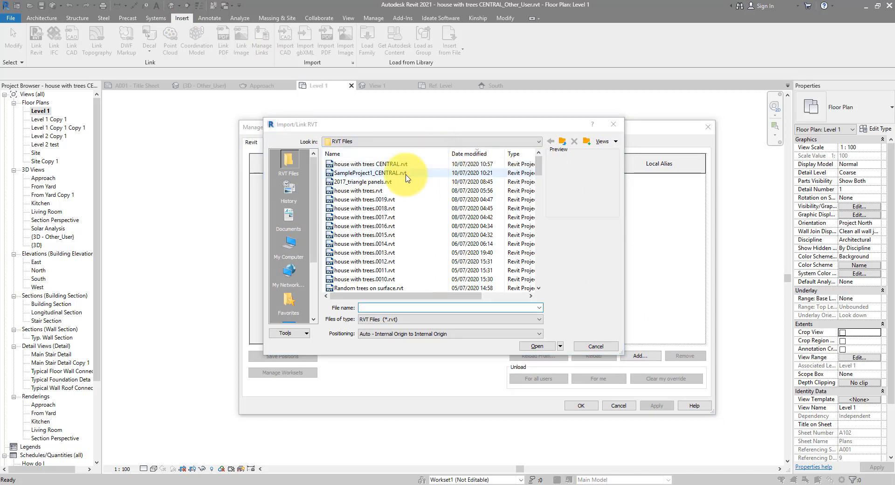
{"action": "left_click", "coordinate": [401, 173]}
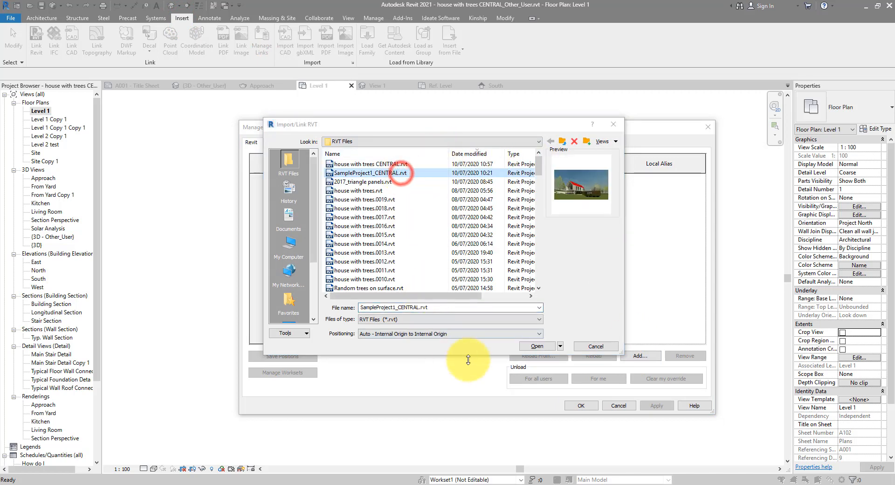
{"action": "left_click", "coordinate": [536, 346]}
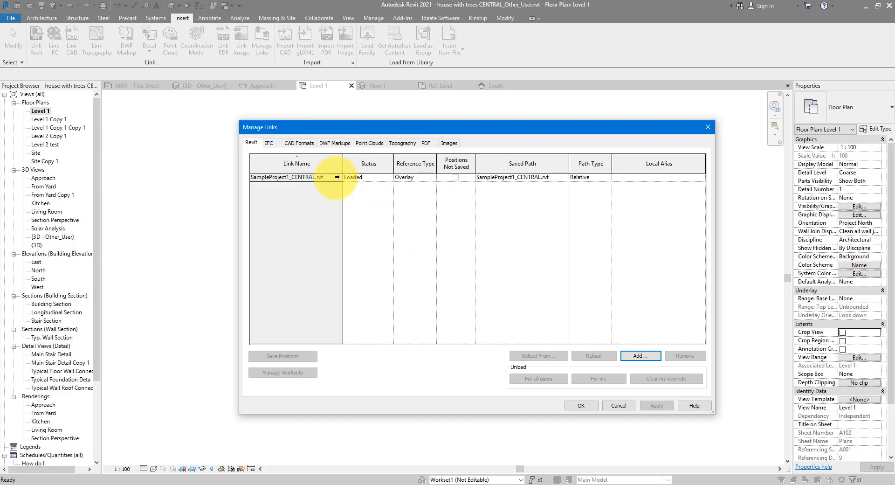
Reload the SampleProject1_CENTRAL.rvt link with all of its worksets open and accept the link settings
{"action": "left_click", "coordinate": [334, 177]}
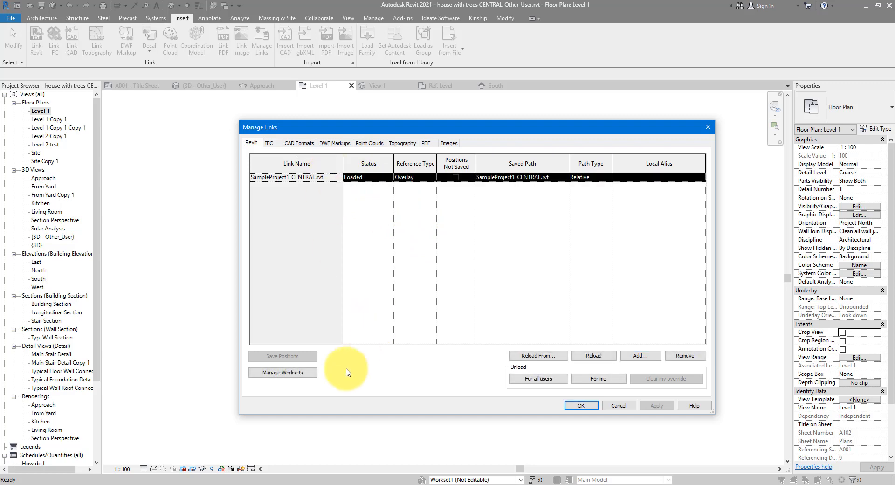
{"action": "left_click", "coordinate": [314, 377]}
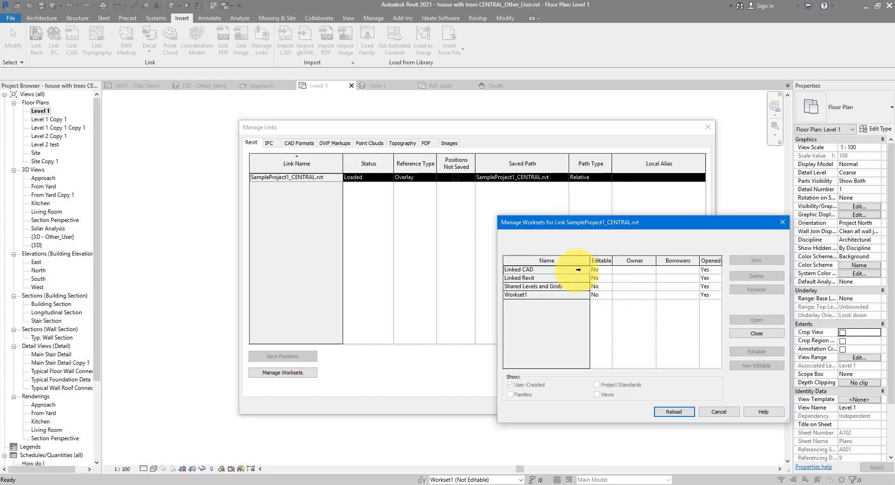
{"action": "left_click_drag", "start_coordinate": [578, 269], "coordinate": [581, 294]}
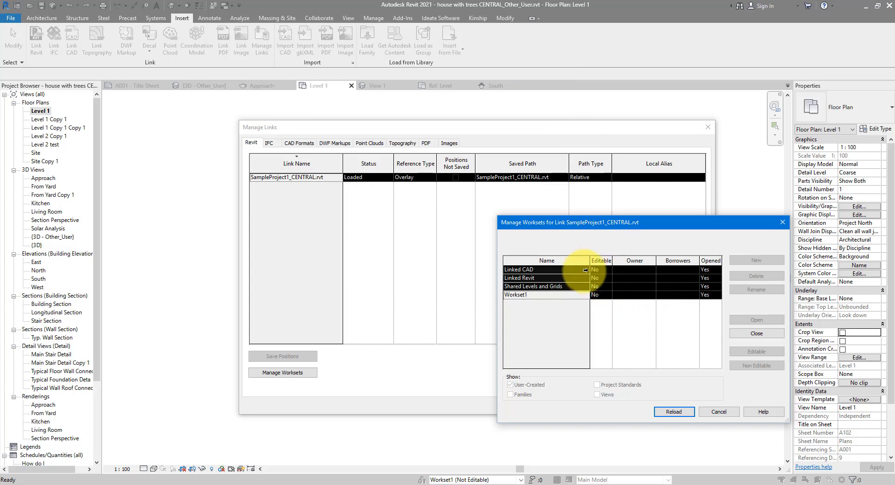
{"action": "left_click", "coordinate": [576, 269]}
{"action": "left_click_drag", "start_coordinate": [576, 269], "coordinate": [575, 301]}
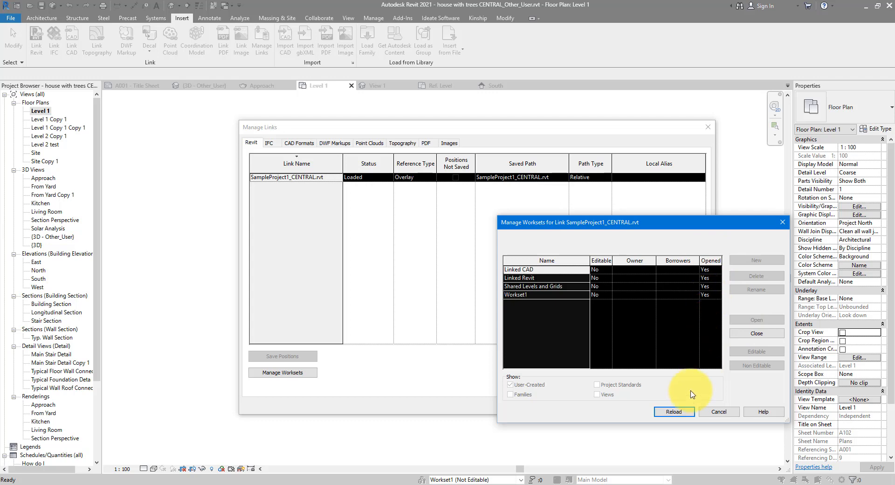
{"action": "left_click", "coordinate": [675, 413]}
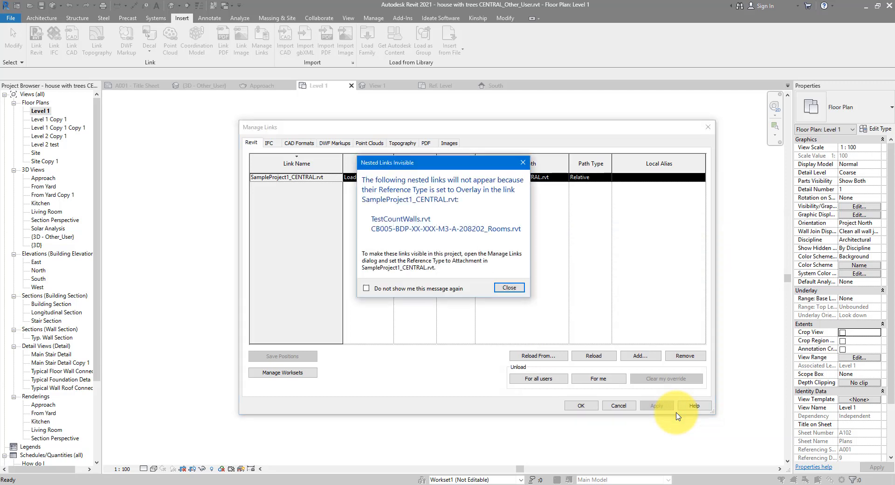
{"action": "key", "text": "Return"}
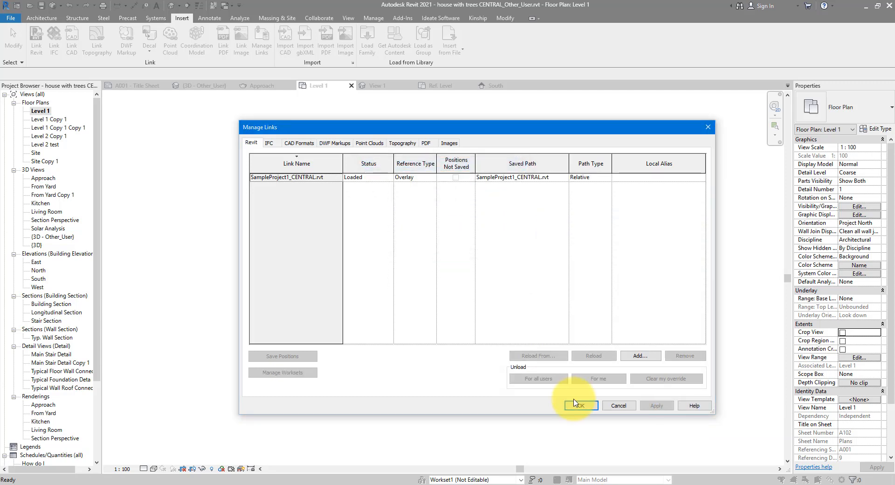
{"action": "left_click", "coordinate": [580, 405]}
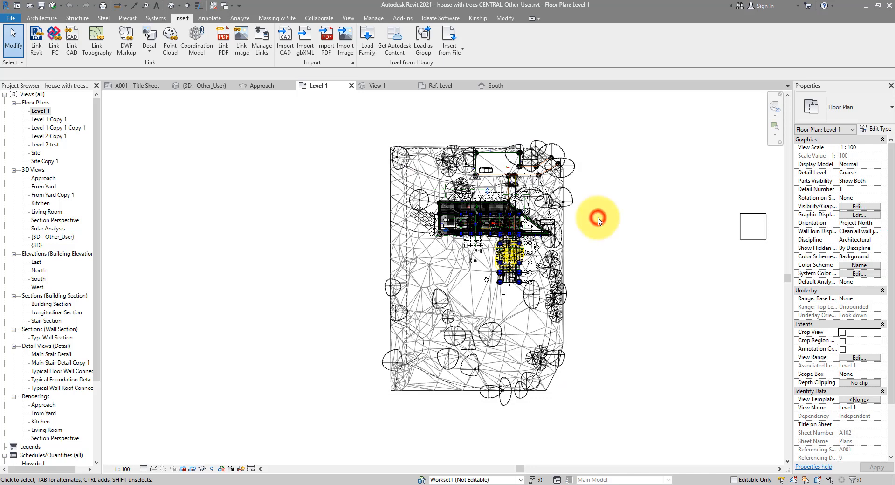
Toggle the SampleProject1_CENTRAL.rvt link's visibility off and back on in Level 1's visibility overrides, and dismiss the synchronization reminder
{"action": "key", "text": "v"}
{"action": "key", "text": "g"}
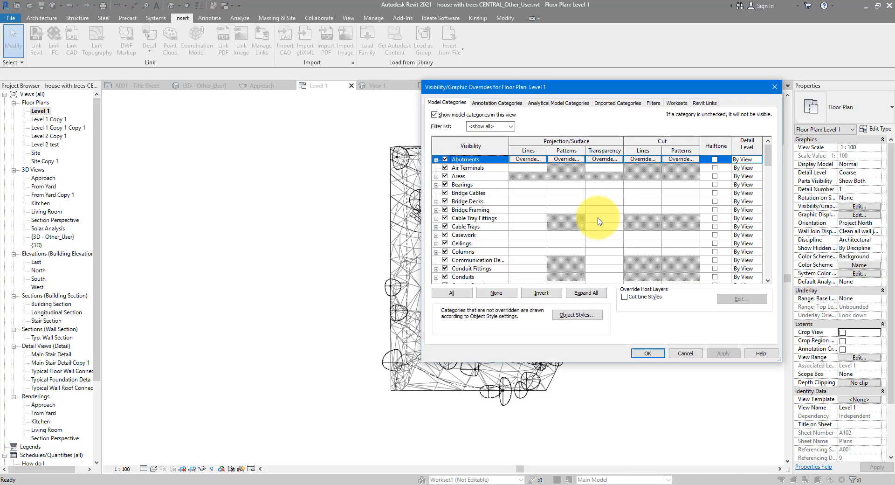
{"action": "left_click", "coordinate": [704, 104]}
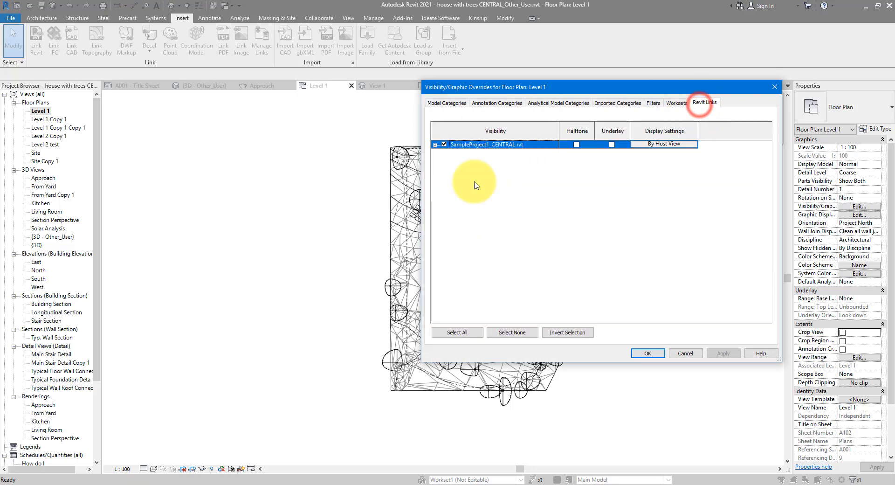
{"action": "left_click", "coordinate": [444, 144]}
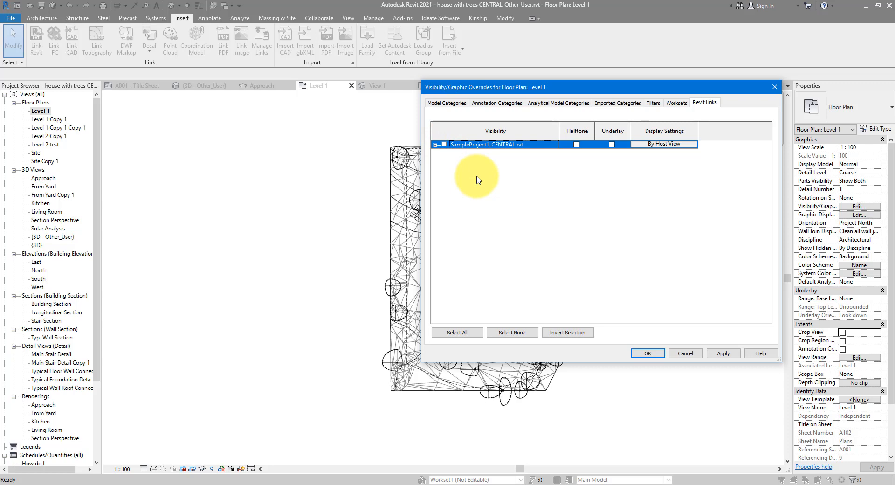
{"action": "left_click", "coordinate": [443, 145]}
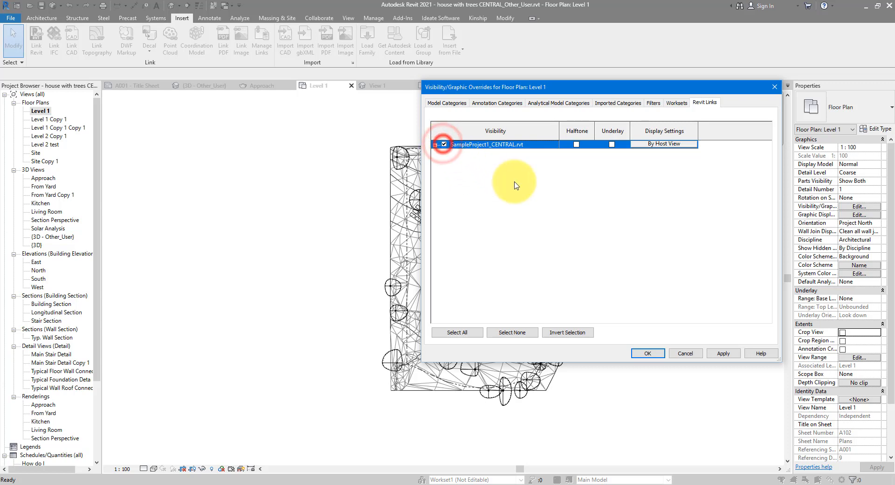
{"action": "left_click", "coordinate": [655, 355]}
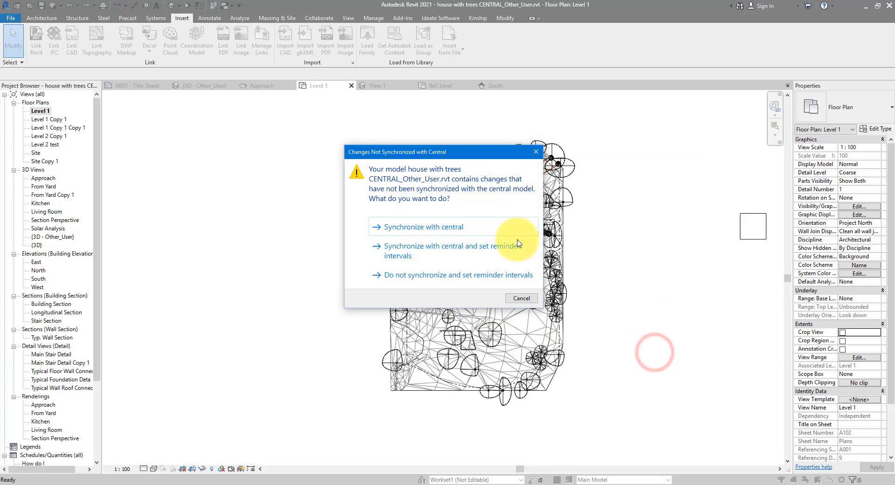
{"action": "left_click", "coordinate": [533, 149]}
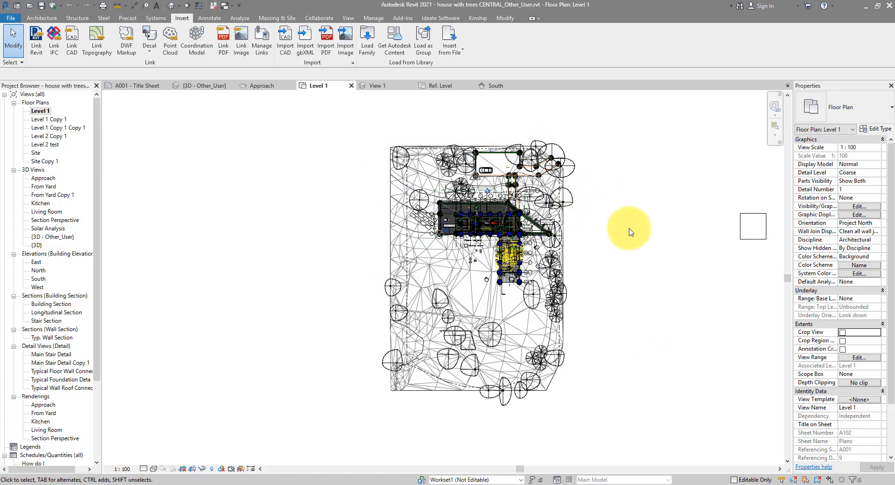
Try the By linked view and Custom display settings for the SampleProject1_CENTRAL.rvt link in Level 1, restore By host view, and accept the overrides
{"action": "key", "text": "v"}
{"action": "key", "text": "g"}
{"action": "left_click", "coordinate": [705, 103]}
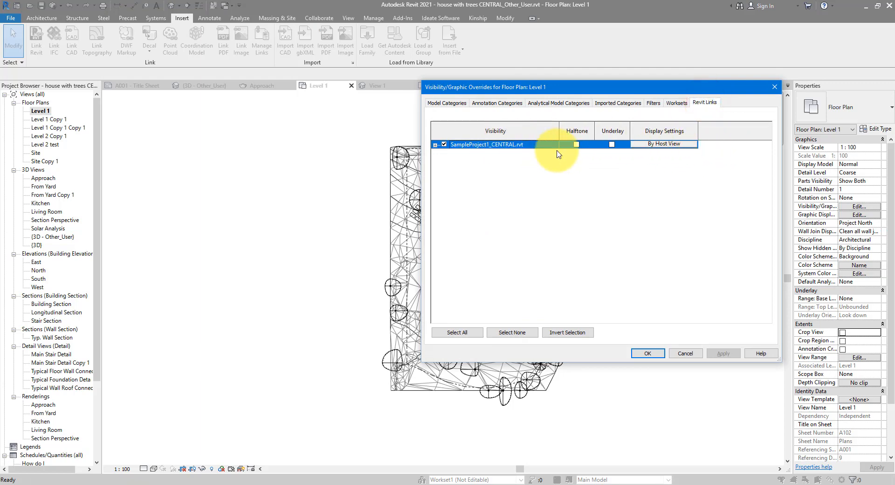
{"action": "left_click", "coordinate": [678, 145]}
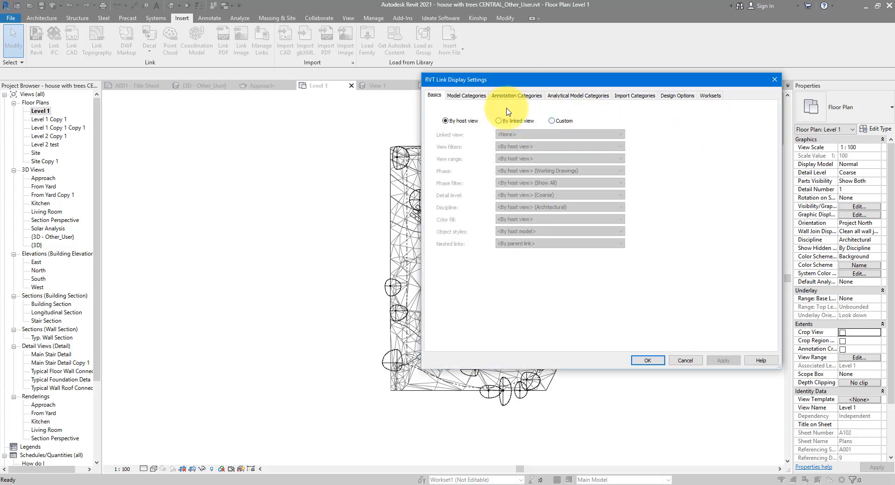
{"action": "left_click_drag", "start_coordinate": [464, 81], "coordinate": [565, 154]}
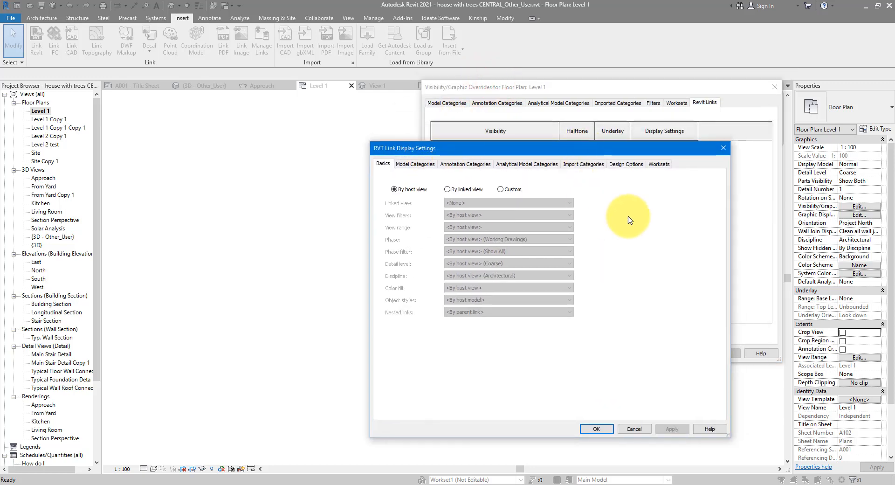
{"action": "left_click", "coordinate": [460, 189]}
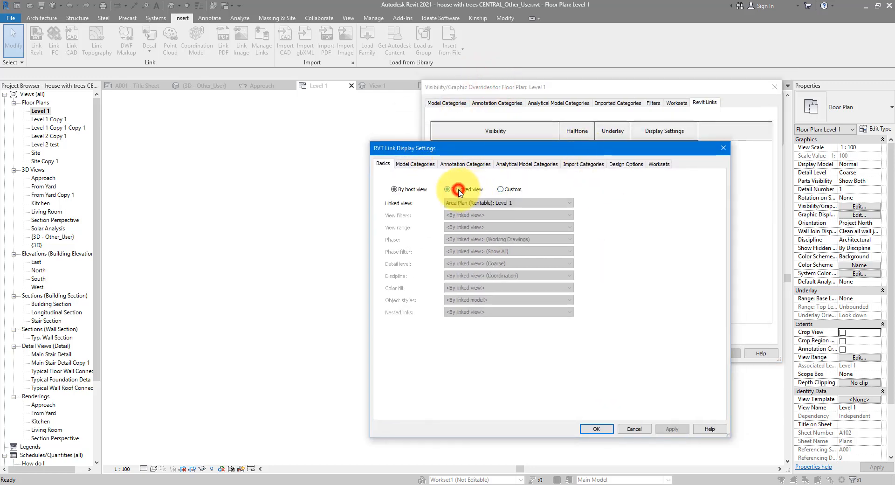
{"action": "left_click", "coordinate": [508, 190]}
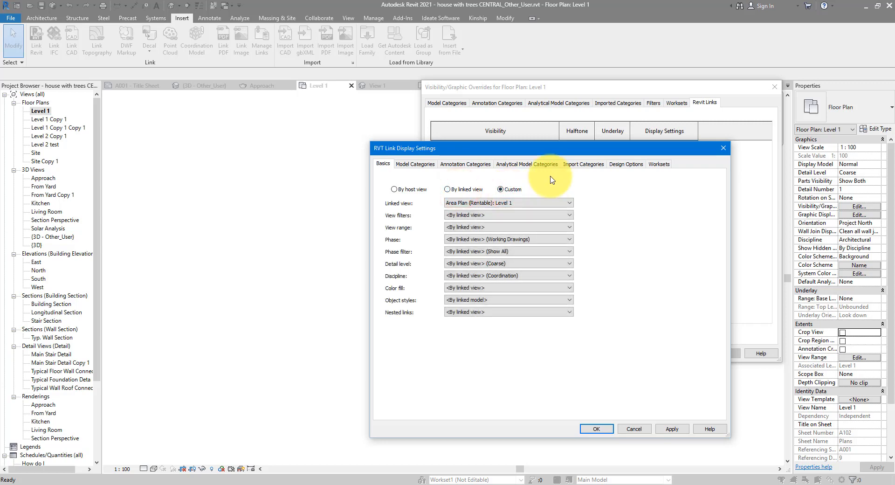
{"action": "left_click", "coordinate": [413, 189]}
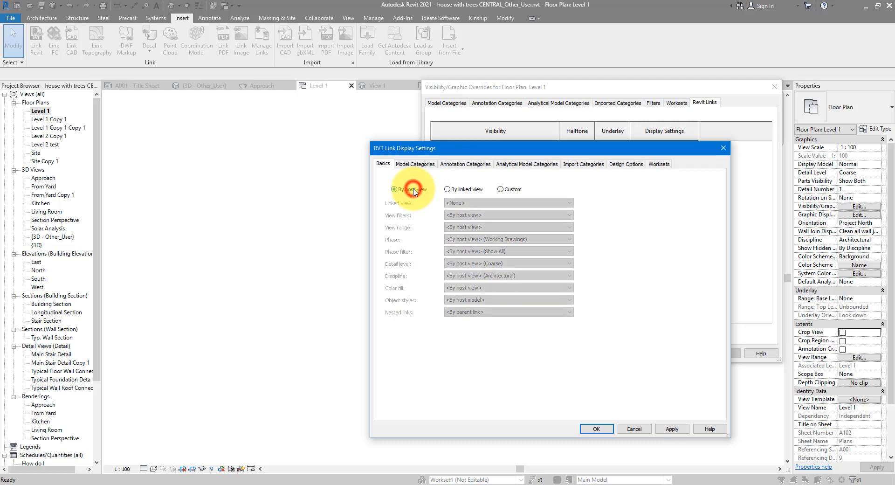
{"action": "left_click", "coordinate": [596, 429]}
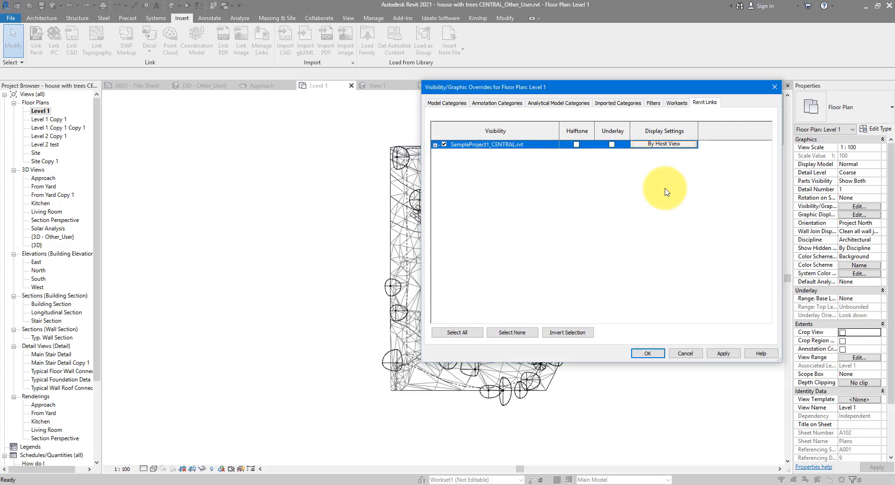
{"action": "left_click", "coordinate": [652, 354]}
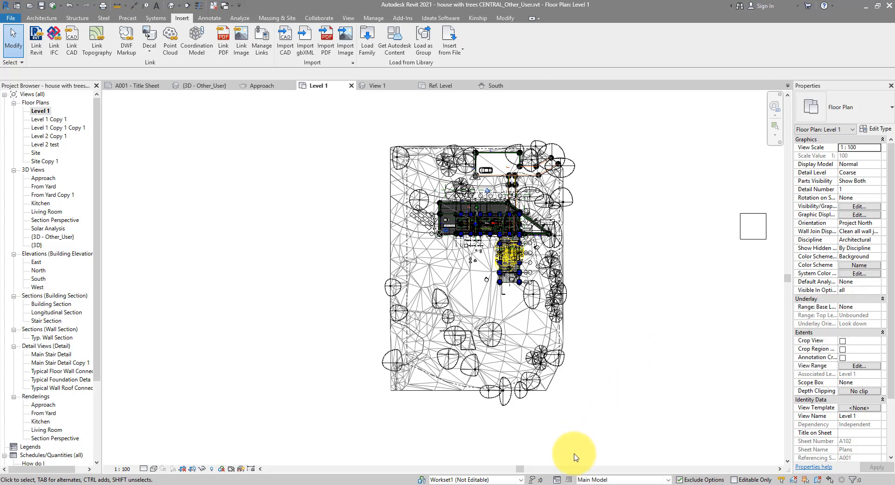
Activate Option 1 (primary), Option 2 and Option 3 of Option Set 1 in turn to examine each option's elements in Level 1
{"action": "left_click", "coordinate": [605, 480]}
{"action": "left_click", "coordinate": [606, 418]}
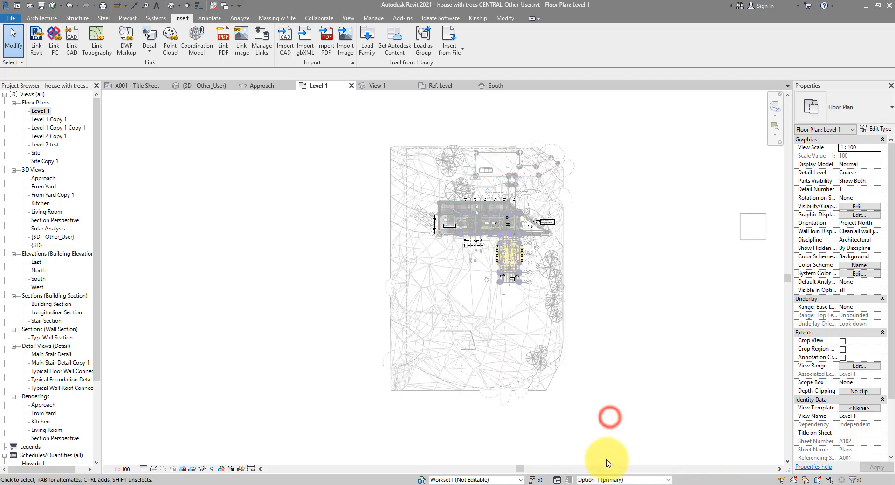
{"action": "left_click", "coordinate": [601, 479]}
{"action": "left_click", "coordinate": [588, 426]}
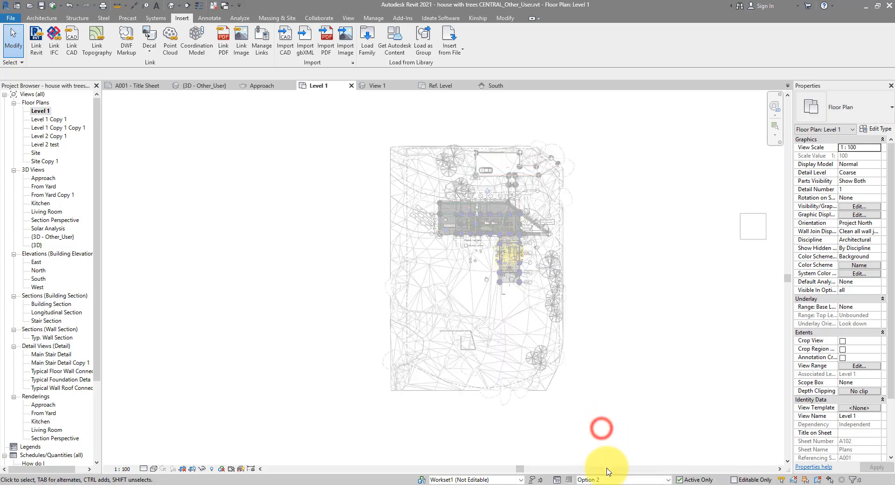
{"action": "left_click", "coordinate": [606, 480]}
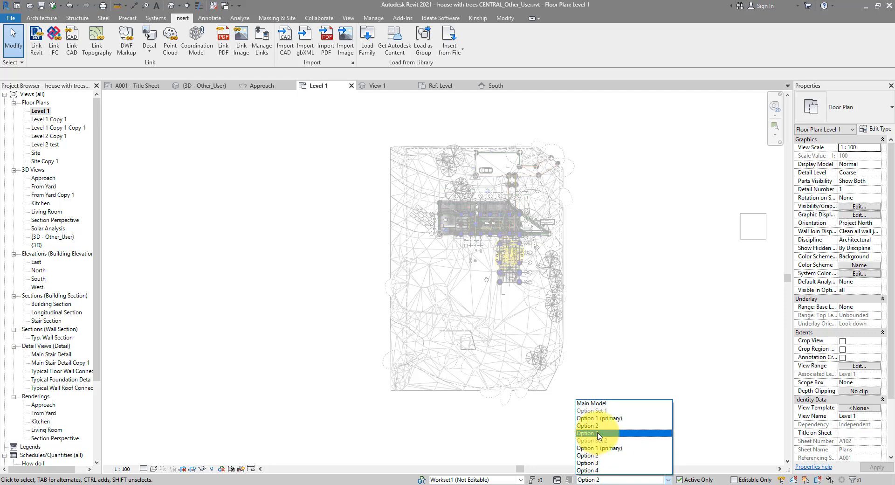
{"action": "left_click", "coordinate": [599, 434]}
Activate Options 1 to 4 of Option Set 2 in turn to examine their elements, and return to the Main Model
{"action": "left_click", "coordinate": [602, 479]}
{"action": "left_click", "coordinate": [604, 448]}
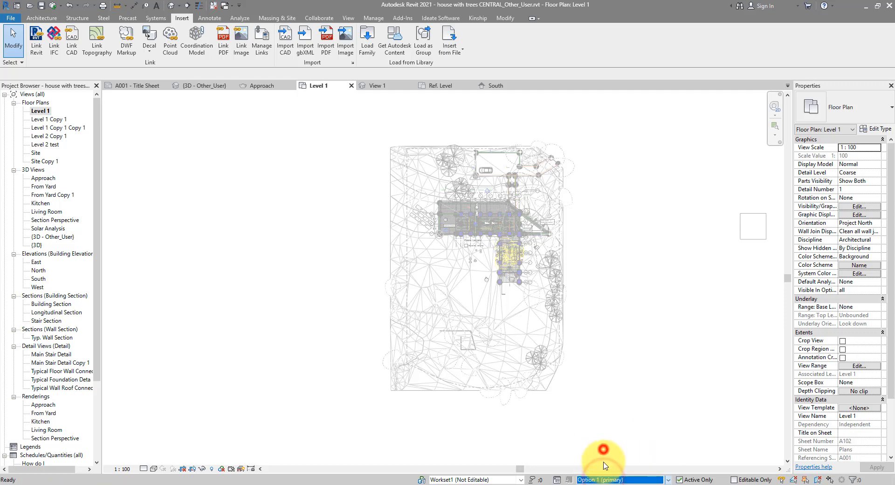
{"action": "left_click", "coordinate": [605, 479]}
{"action": "left_click", "coordinate": [600, 453]}
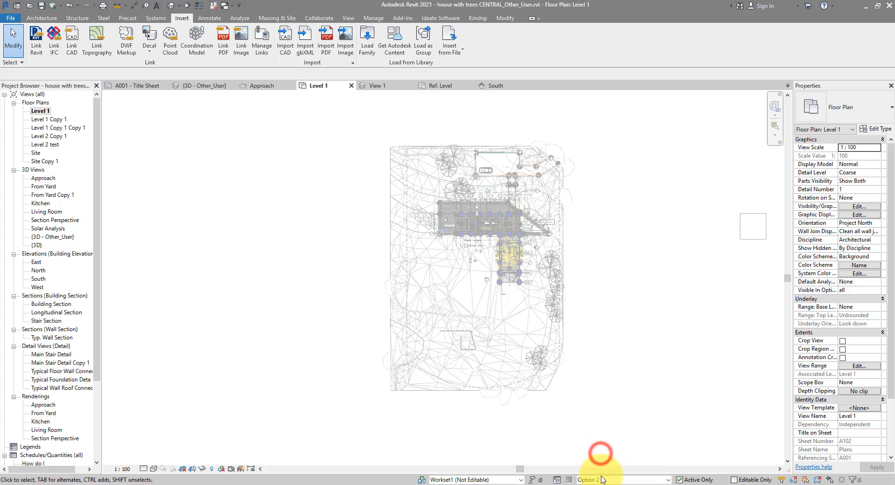
{"action": "left_click", "coordinate": [601, 479]}
{"action": "left_click", "coordinate": [600, 462]}
{"action": "left_click", "coordinate": [602, 479]}
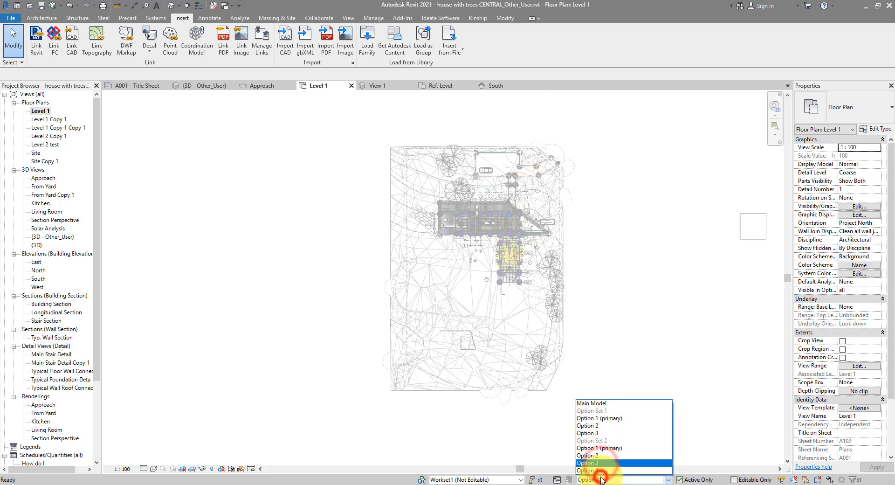
{"action": "left_click", "coordinate": [601, 471]}
{"action": "left_click", "coordinate": [601, 479]}
{"action": "left_click", "coordinate": [616, 408]}
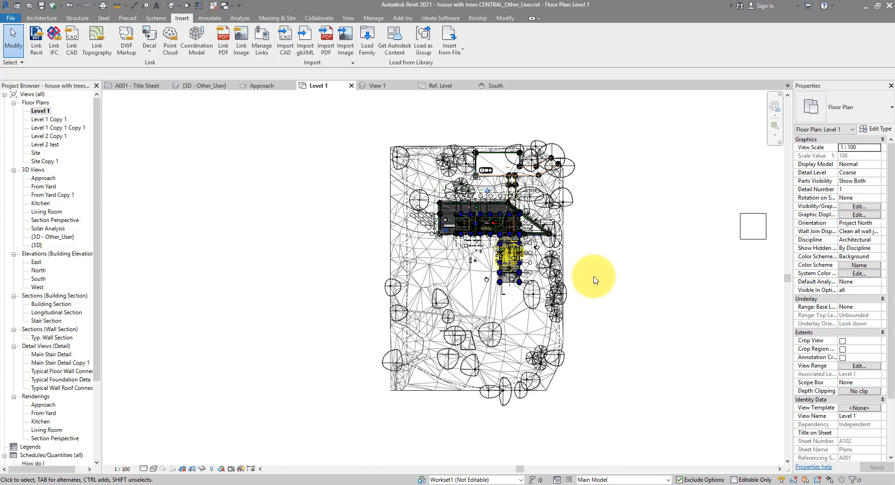
Hide the SampleProject1_CENTRAL.rvt link in Level 1's visibility overrides
{"action": "scroll", "coordinate": [578, 247], "scroll_direction": "up", "scroll_amount": 8}
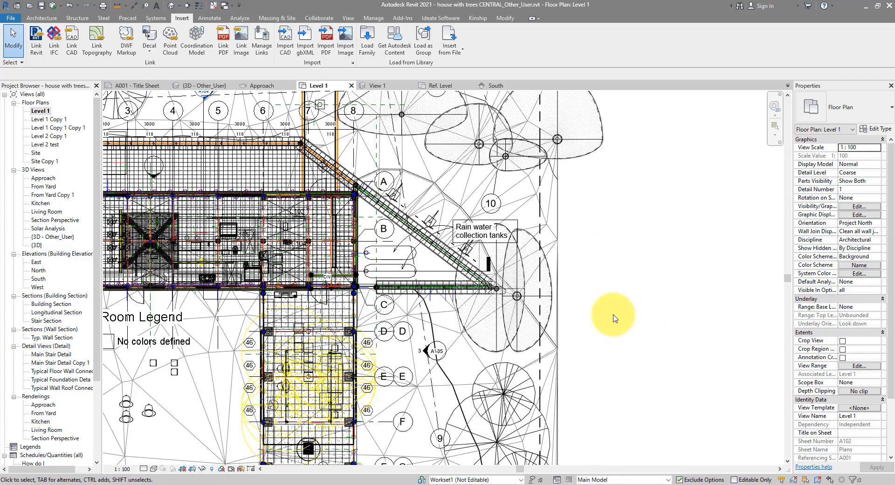
{"action": "key", "text": "v"}
{"action": "key", "text": "g"}
{"action": "left_click", "coordinate": [705, 103]}
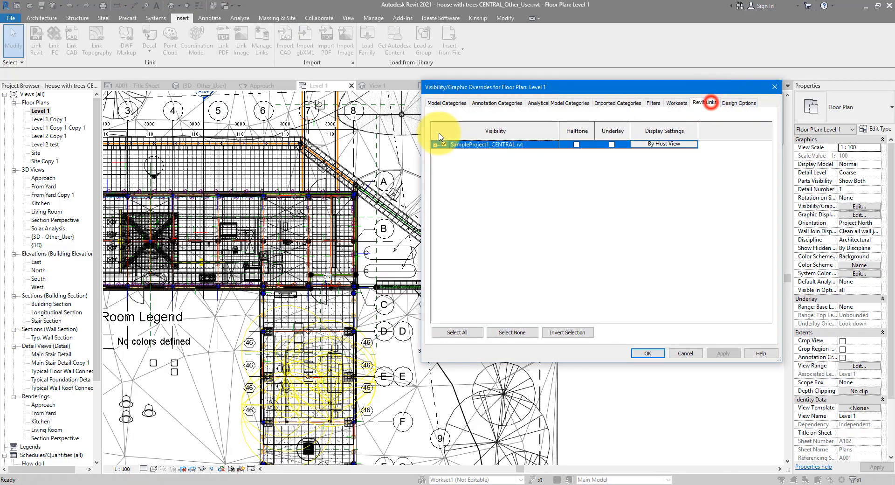
{"action": "left_click", "coordinate": [444, 144]}
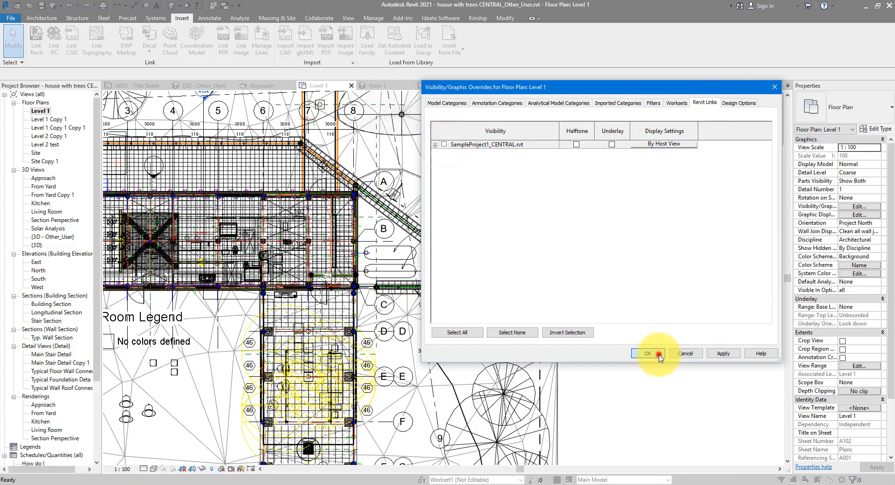
{"action": "left_click", "coordinate": [657, 354]}
Move one Sofa - Ottoman from the furniture group inside the house to the open ground outside, between grids D and E
{"action": "scroll", "coordinate": [393, 183], "scroll_direction": "up", "scroll_amount": 5}
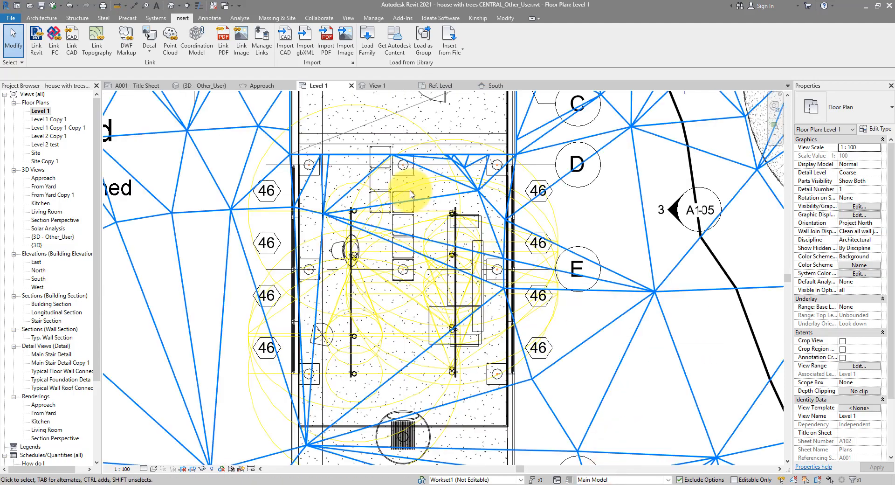
{"action": "left_click", "coordinate": [393, 184]}
{"action": "left_click_drag", "start_coordinate": [393, 183], "coordinate": [604, 215]}
Override the moved ottoman's graphics by element with white projection lines, and clear the selection
{"action": "scroll", "coordinate": [591, 256], "scroll_direction": "up", "scroll_amount": 1}
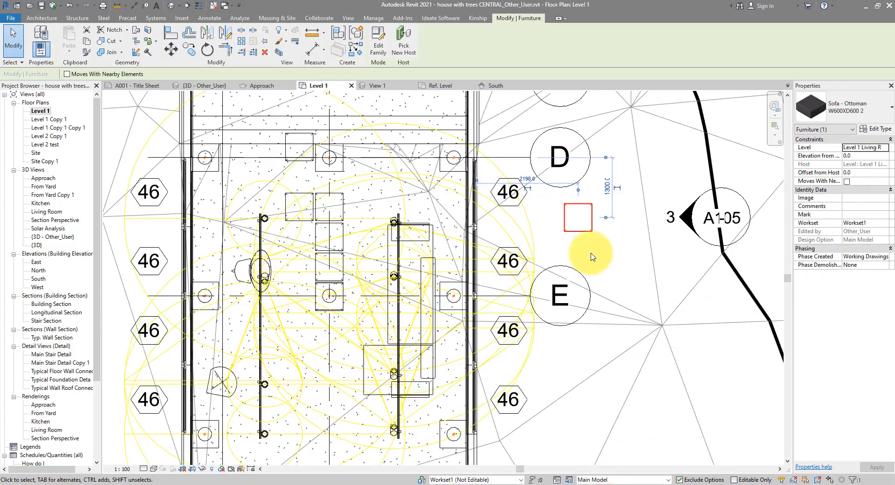
{"action": "scroll", "coordinate": [602, 222], "scroll_direction": "up", "scroll_amount": 1}
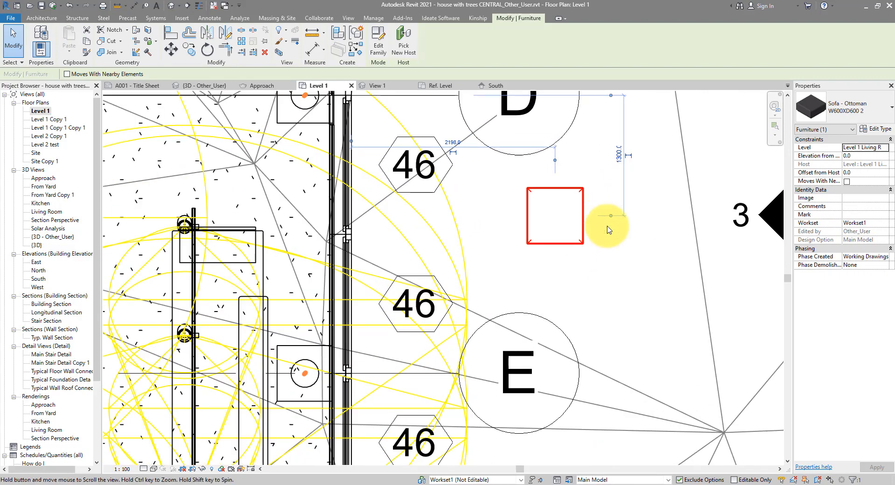
{"action": "scroll", "coordinate": [605, 228], "scroll_direction": "up", "scroll_amount": 1}
{"action": "right_click", "coordinate": [569, 253]}
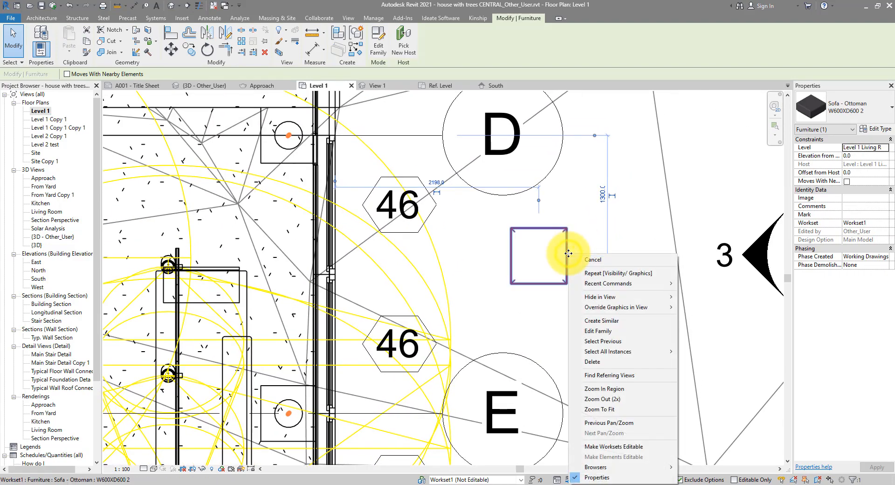
{"action": "mouse_move", "coordinate": [638, 309]}
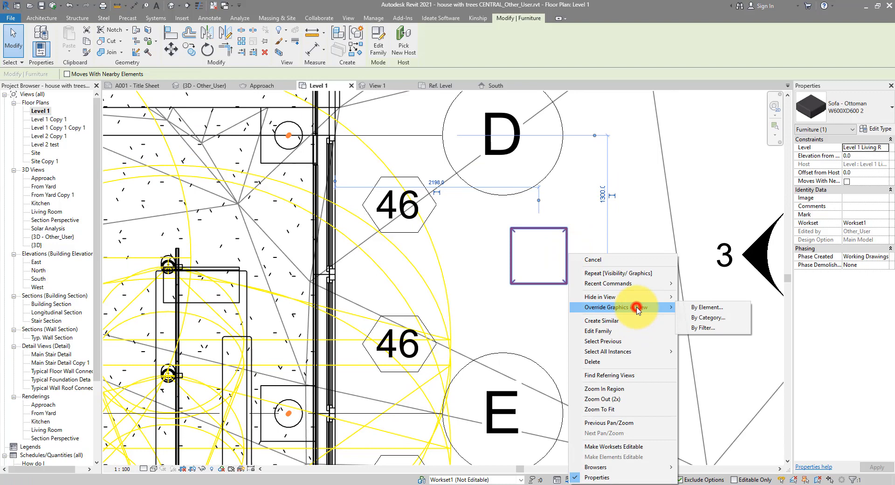
{"action": "left_click", "coordinate": [689, 308]}
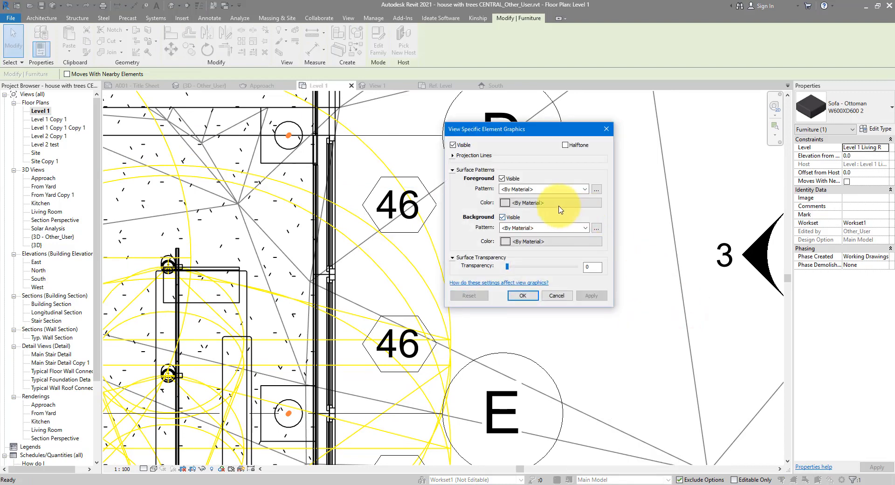
{"action": "left_click", "coordinate": [453, 156]}
{"action": "left_click", "coordinate": [559, 179]}
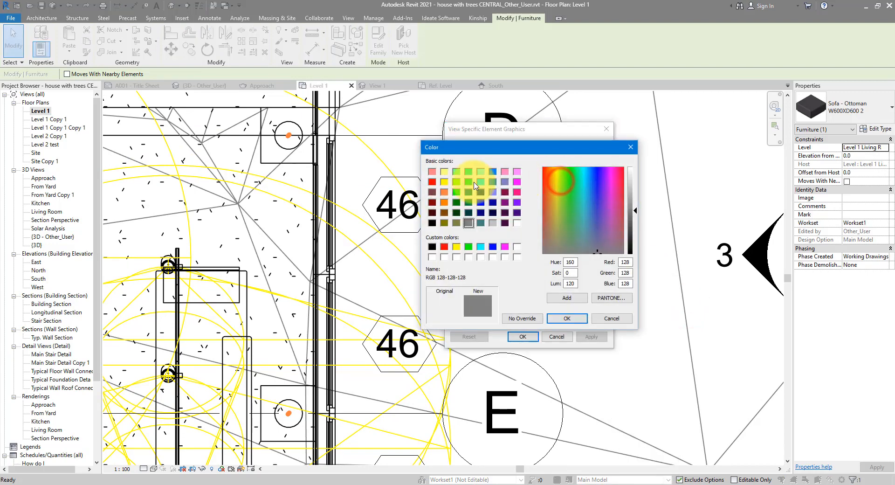
{"action": "left_click", "coordinate": [517, 223]}
{"action": "left_click", "coordinate": [580, 319]}
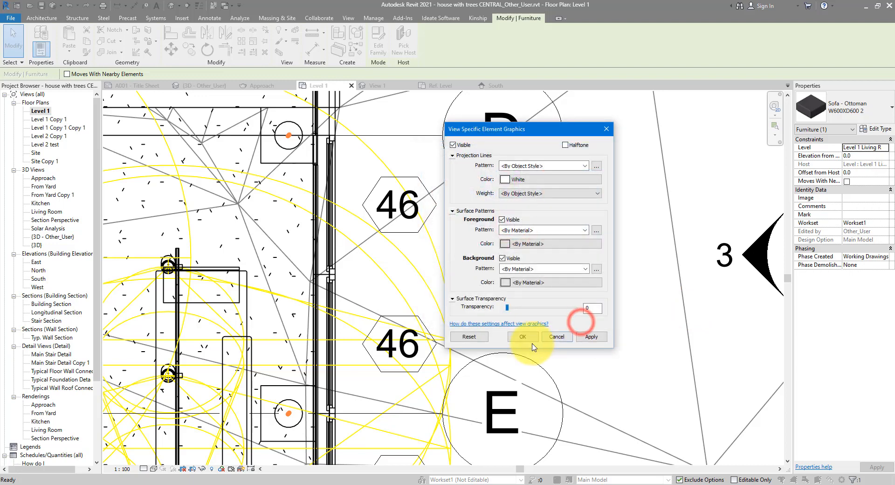
{"action": "left_click", "coordinate": [523, 336]}
{"action": "left_click", "coordinate": [603, 307]}
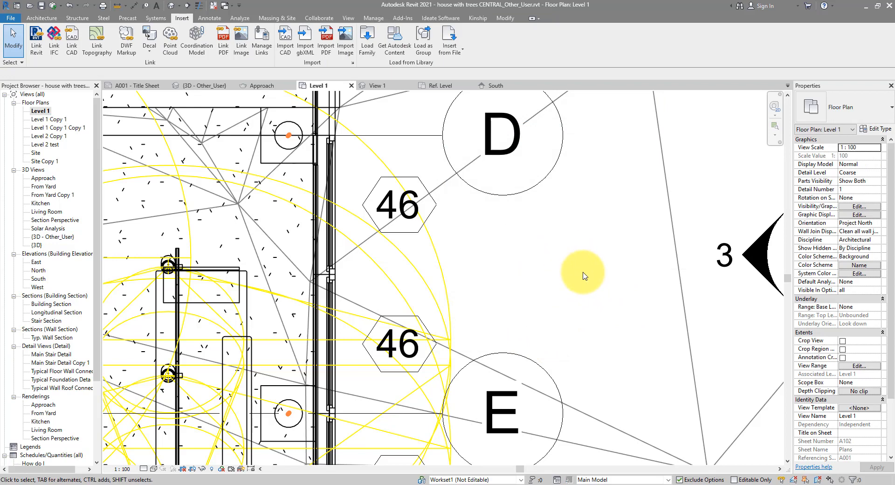
Set Level 1's visual style to Shaded, and check the white-lined ottoman by selecting and deselecting it
{"action": "left_click", "coordinate": [154, 470]}
{"action": "left_click", "coordinate": [166, 440]}
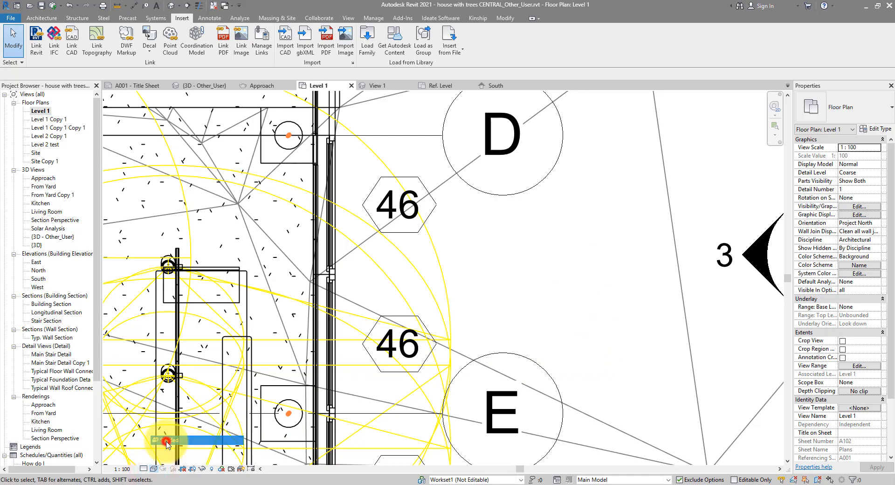
{"action": "left_click", "coordinate": [548, 232]}
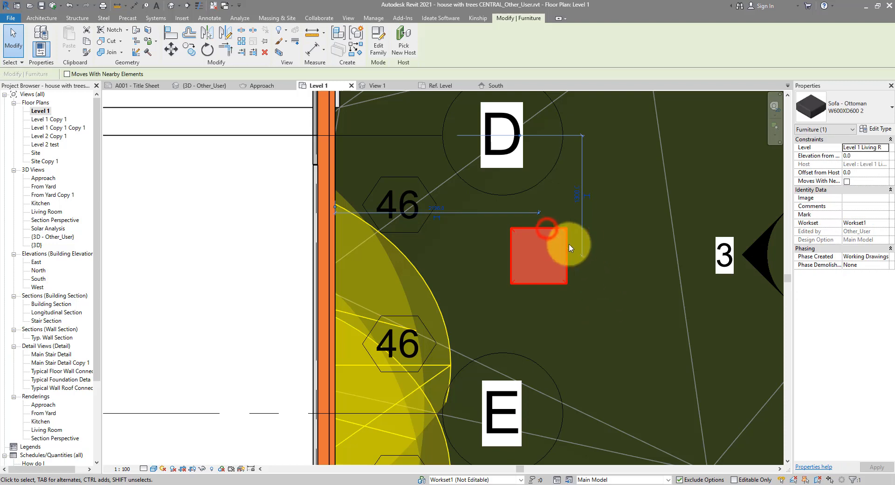
{"action": "left_click", "coordinate": [580, 297]}
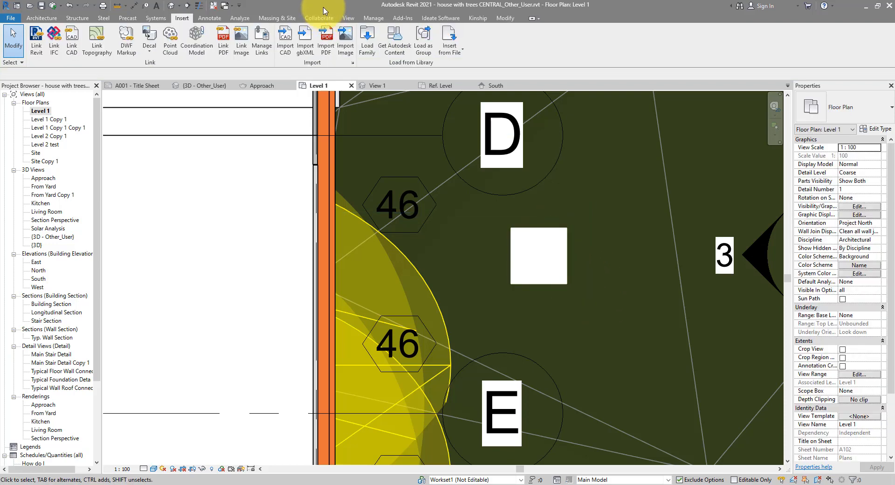
Undo the Shaded visual style and the ottoman's element graphics override together
{"action": "left_click", "coordinate": [77, 5]}
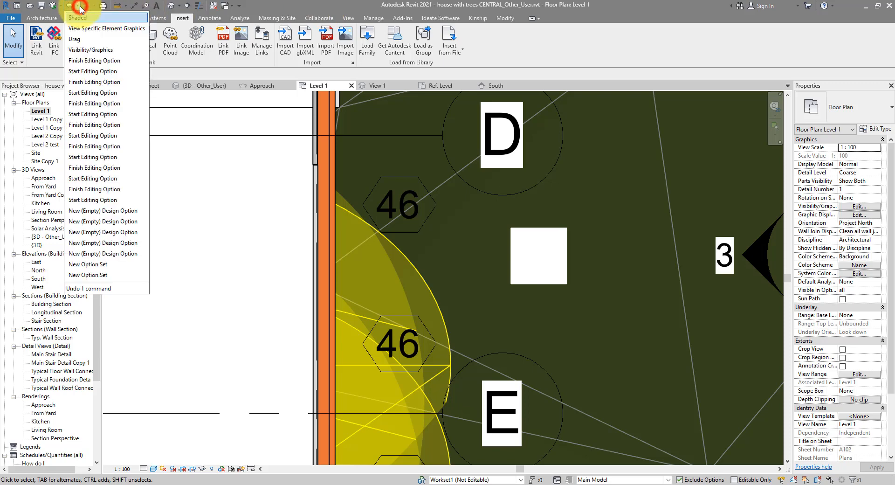
{"action": "left_click", "coordinate": [79, 28]}
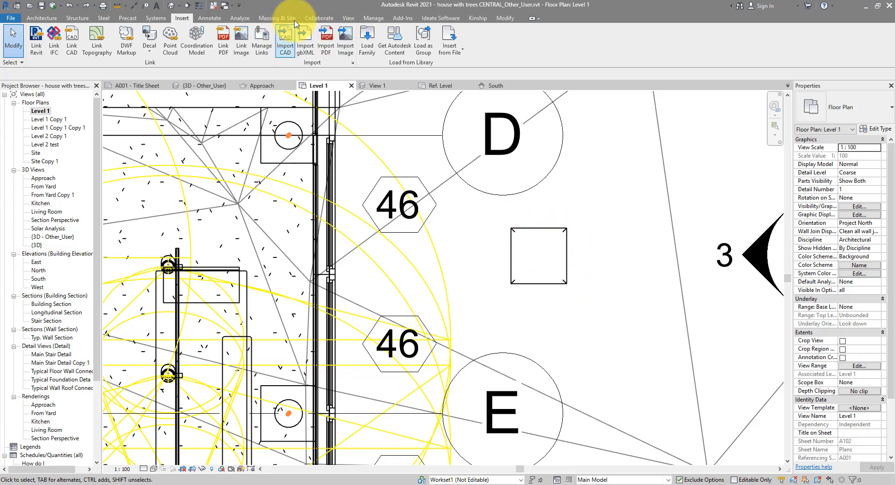
Use Linework with the <Invisible lines> style to hide the four outer edges of the ottoman between grids D and E
{"action": "left_click", "coordinate": [375, 19]}
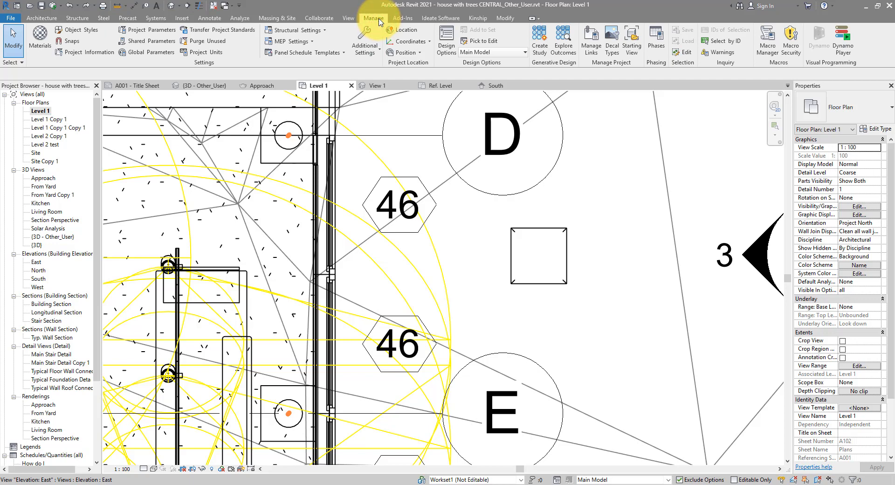
{"action": "left_click", "coordinate": [505, 18]}
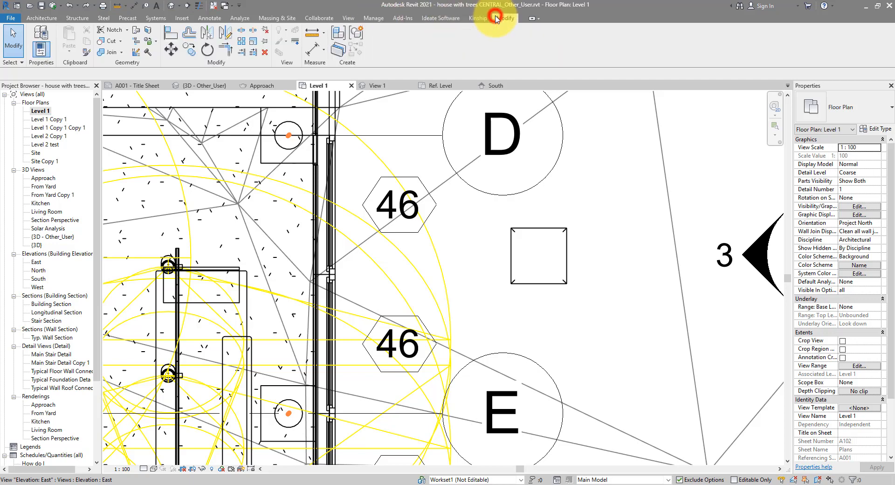
{"action": "left_click", "coordinate": [295, 43]}
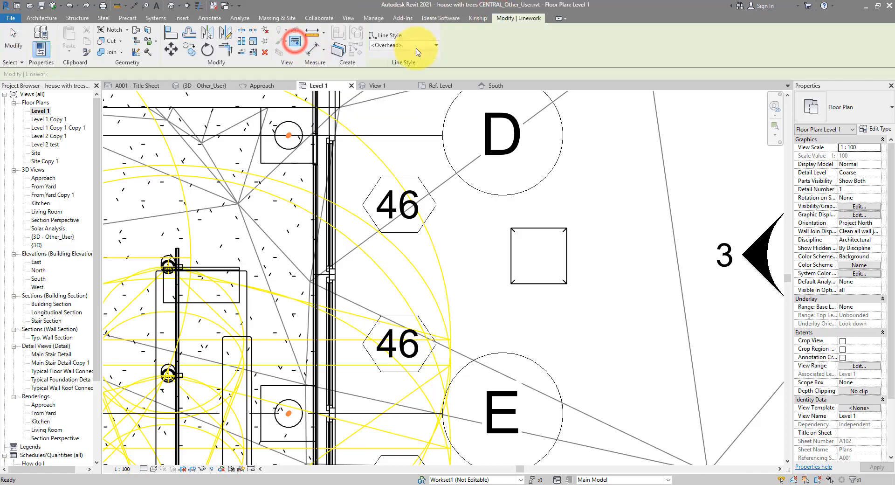
{"action": "left_click", "coordinate": [422, 46]}
{"action": "left_click", "coordinate": [407, 113]}
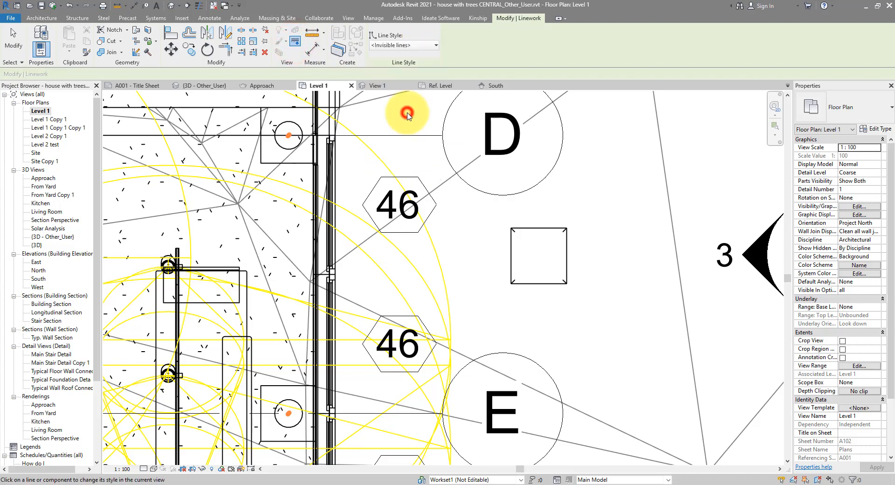
{"action": "left_click", "coordinate": [546, 228]}
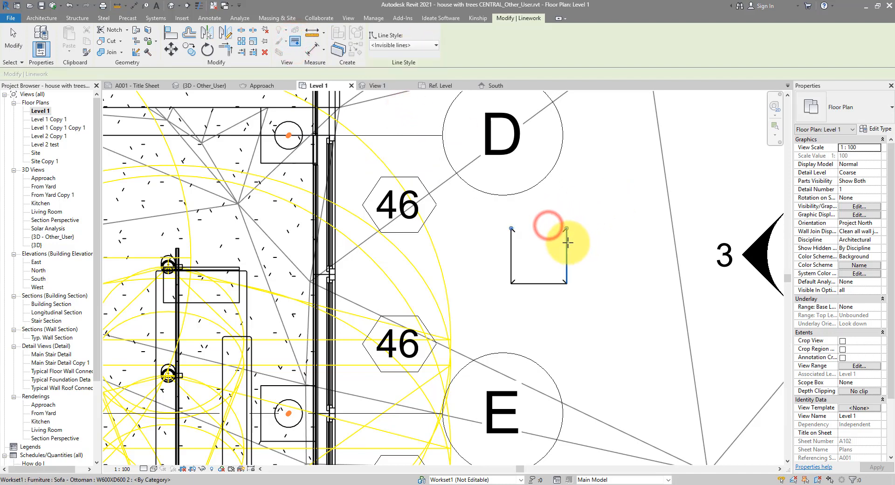
{"action": "left_click", "coordinate": [567, 243]}
{"action": "left_click", "coordinate": [545, 283]}
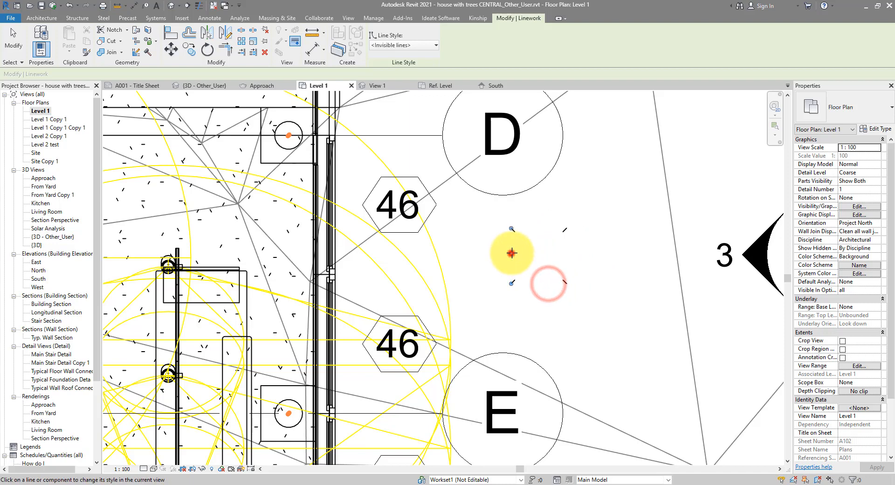
{"action": "left_click", "coordinate": [512, 254]}
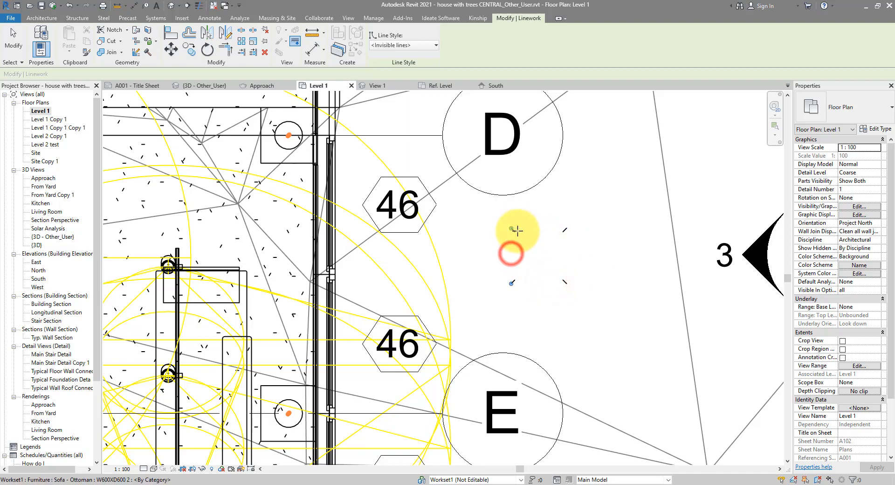
Apply the <Invisible lines> linework style to the ottoman's remaining corner marks, and leave the Linework command
{"action": "left_click", "coordinate": [562, 230]}
{"action": "left_click", "coordinate": [565, 280]}
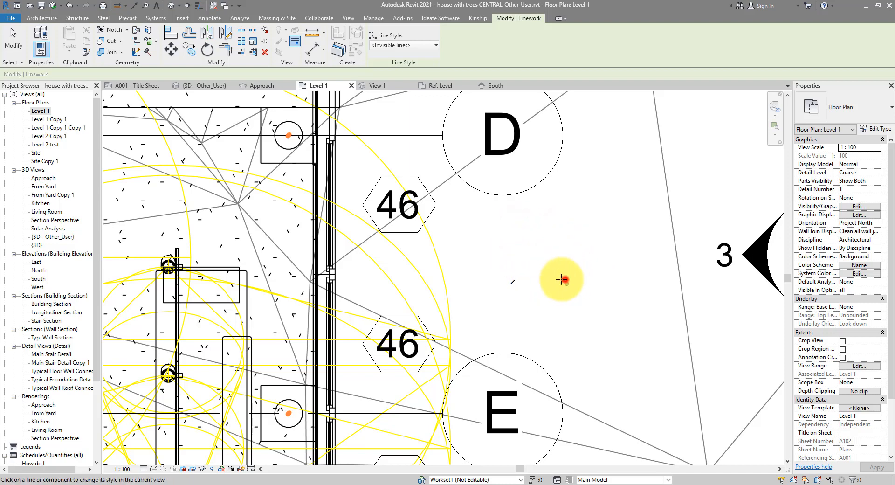
{"action": "left_click", "coordinate": [516, 281]}
{"action": "key", "text": "Escape"}
{"action": "key", "text": "Escape"}
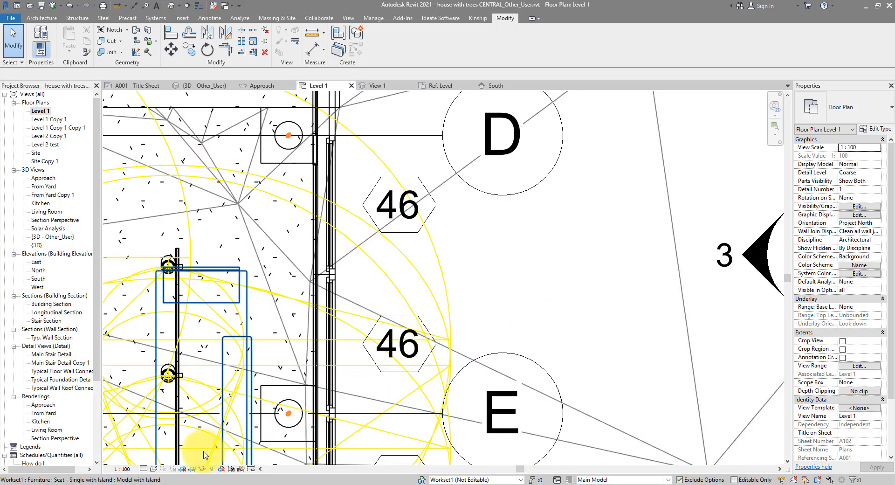
Set Level 1's visual style to Shaded
{"action": "left_click", "coordinate": [153, 468]}
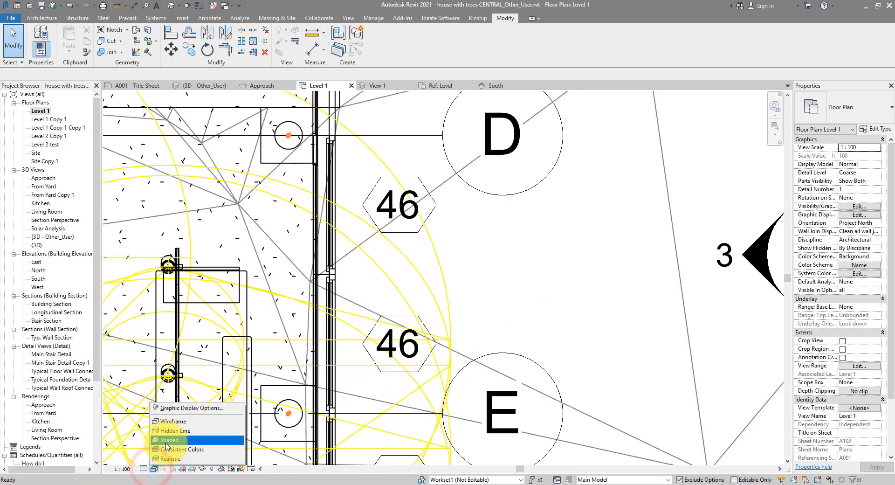
{"action": "left_click", "coordinate": [166, 441]}
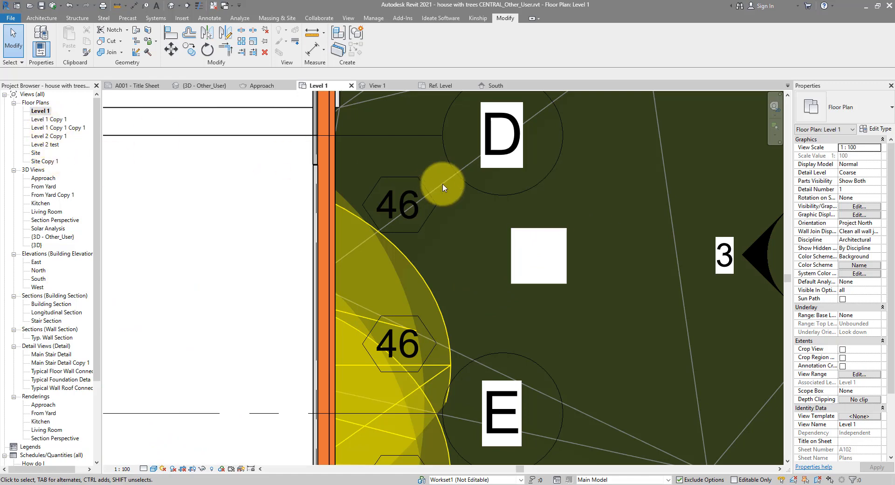
Open the Level 1 Copy 1 floor plan and examine the side table next to the sofa
{"action": "left_click", "coordinate": [46, 119]}
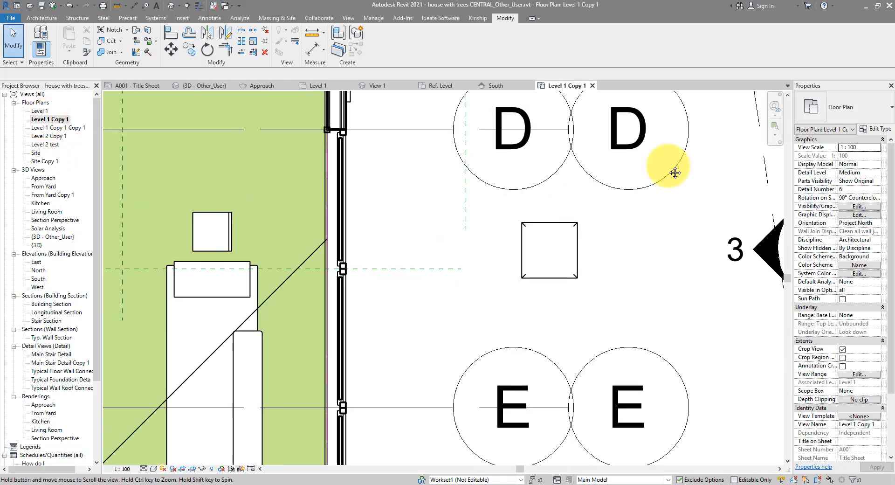
{"action": "scroll", "coordinate": [620, 177], "scroll_direction": "up", "scroll_amount": 5}
{"action": "scroll", "coordinate": [452, 162], "scroll_direction": "up", "scroll_amount": 3}
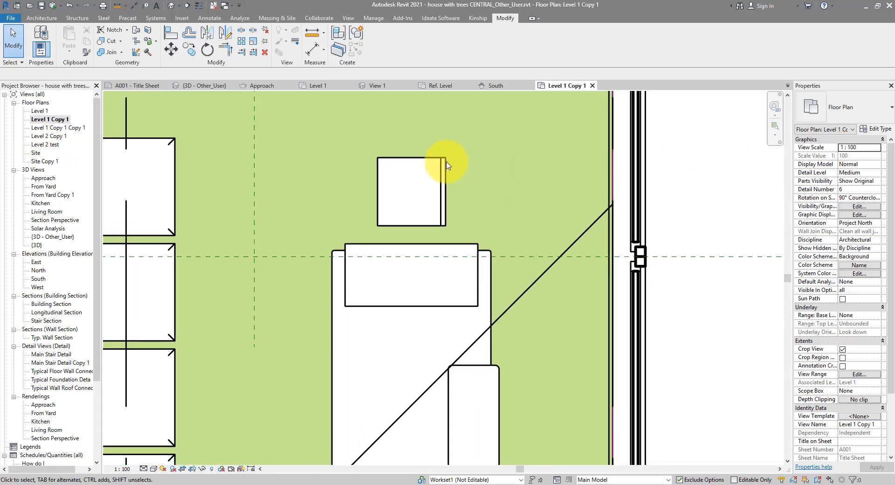
{"action": "left_click", "coordinate": [445, 162]}
{"action": "left_click", "coordinate": [667, 180]}
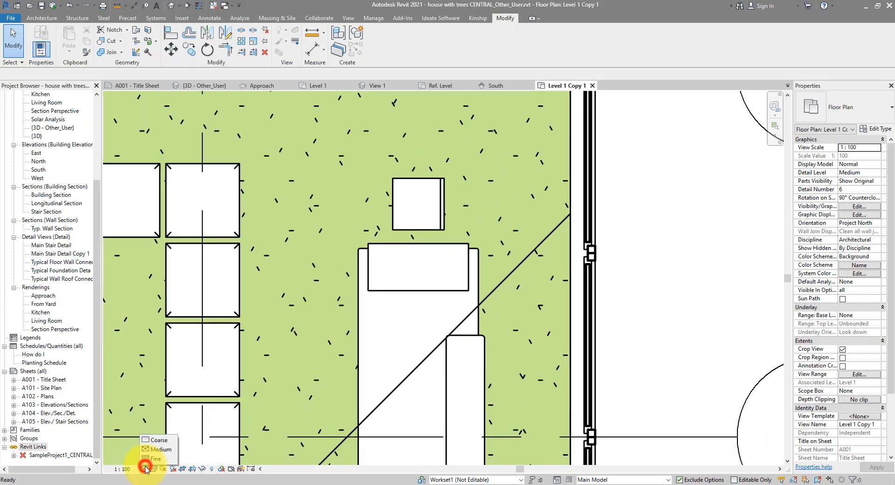
Set Level 1 Copy 1's detail level to Coarse, and return it to Medium
{"action": "left_click", "coordinate": [144, 468]}
{"action": "left_click", "coordinate": [157, 440]}
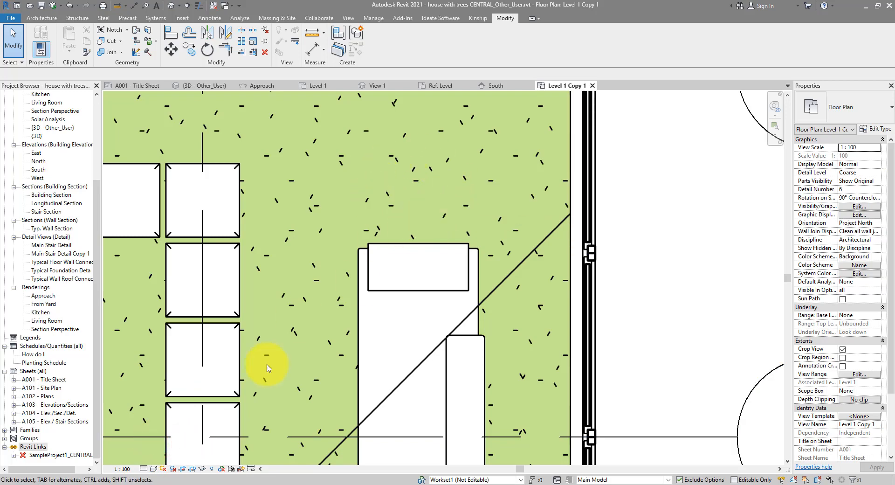
{"action": "left_click", "coordinate": [144, 469]}
{"action": "left_click", "coordinate": [155, 448]}
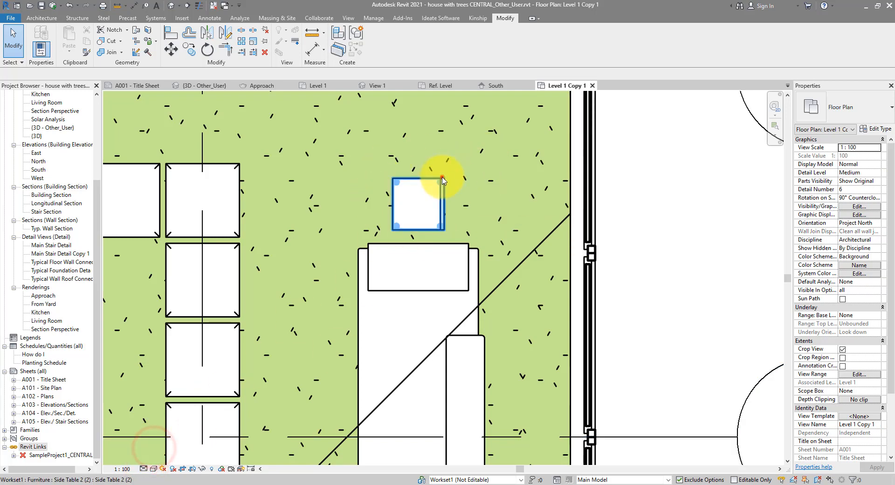
Open the family of the side table next to the sofa for editing
{"action": "left_click", "coordinate": [441, 177]}
{"action": "left_click", "coordinate": [378, 45]}
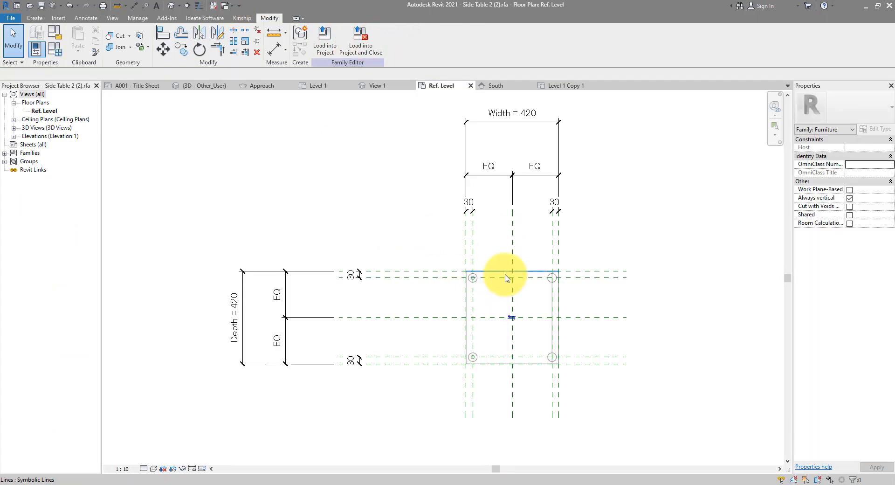
{"action": "scroll", "coordinate": [554, 286], "scroll_direction": "up", "scroll_amount": 3}
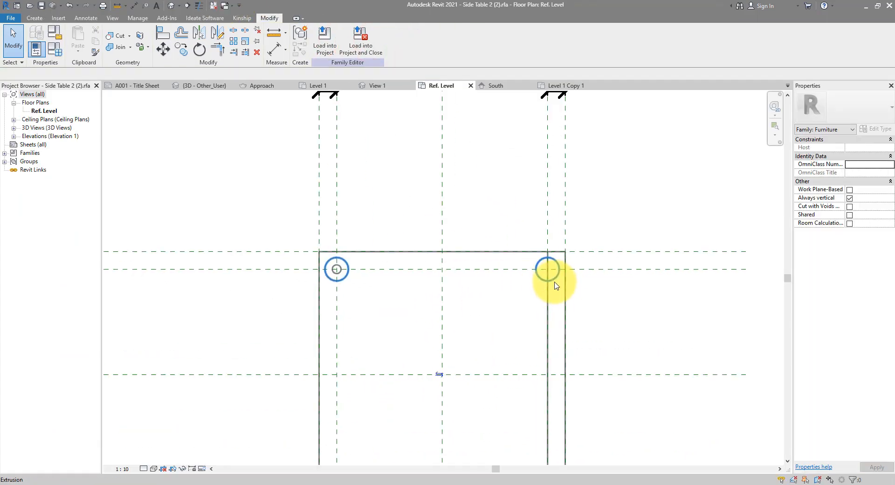
Examine the visibility settings of the table-leg extrusion, cancel them, and close the family's Ref. Level view
{"action": "left_click", "coordinate": [554, 283]}
{"action": "scroll", "coordinate": [455, 265], "scroll_direction": "down", "scroll_amount": 2}
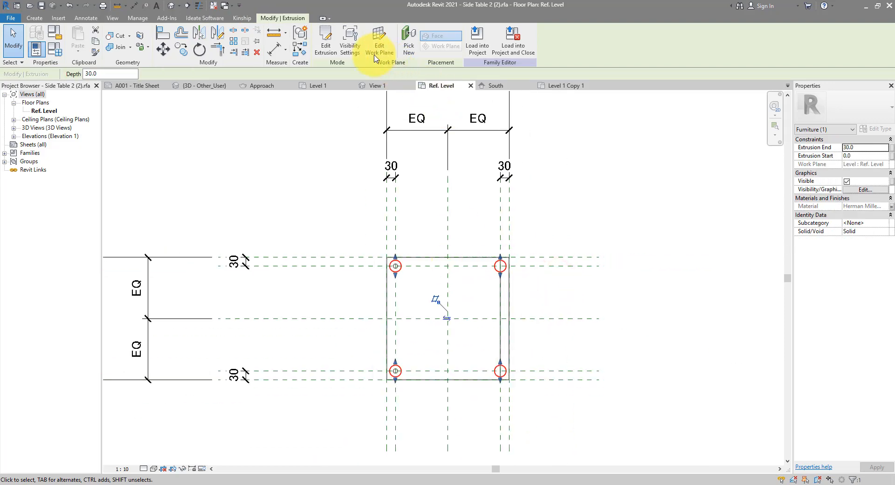
{"action": "left_click", "coordinate": [355, 51]}
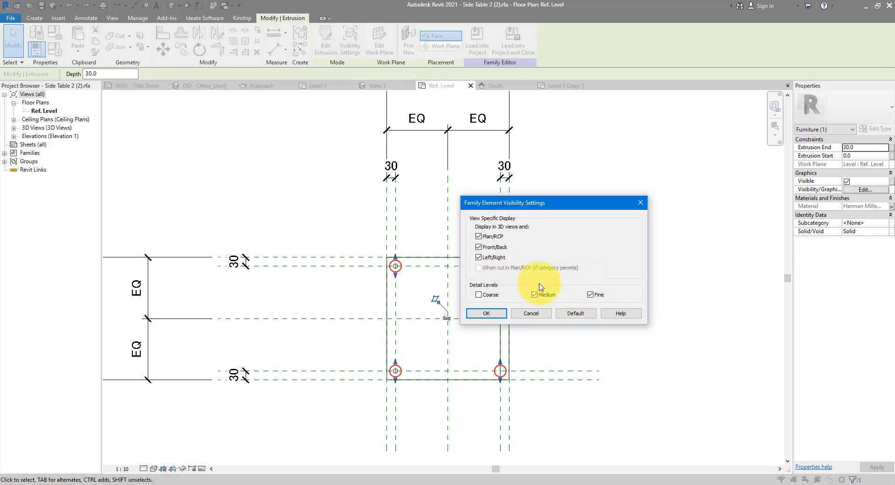
{"action": "left_click", "coordinate": [536, 313]}
{"action": "left_click", "coordinate": [470, 85]}
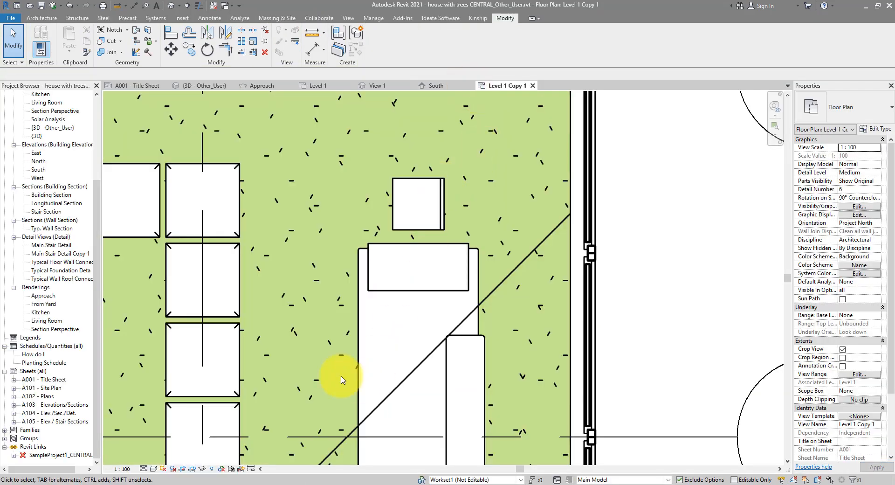
Compare the side table at Coarse and Medium detail in Level 1 Copy 1, leaving the view at Coarse
{"action": "left_click", "coordinate": [145, 469]}
{"action": "left_click", "coordinate": [154, 440]}
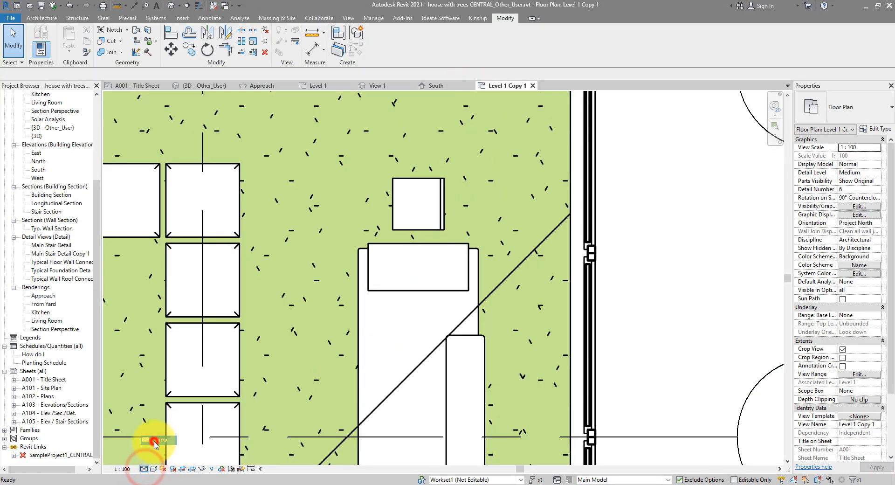
{"action": "left_click", "coordinate": [144, 469]}
{"action": "left_click", "coordinate": [157, 449]}
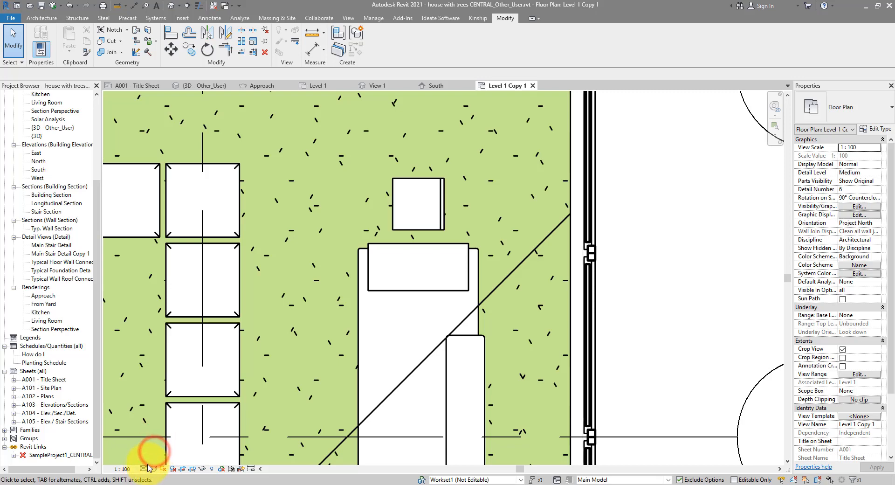
{"action": "left_click", "coordinate": [145, 469]}
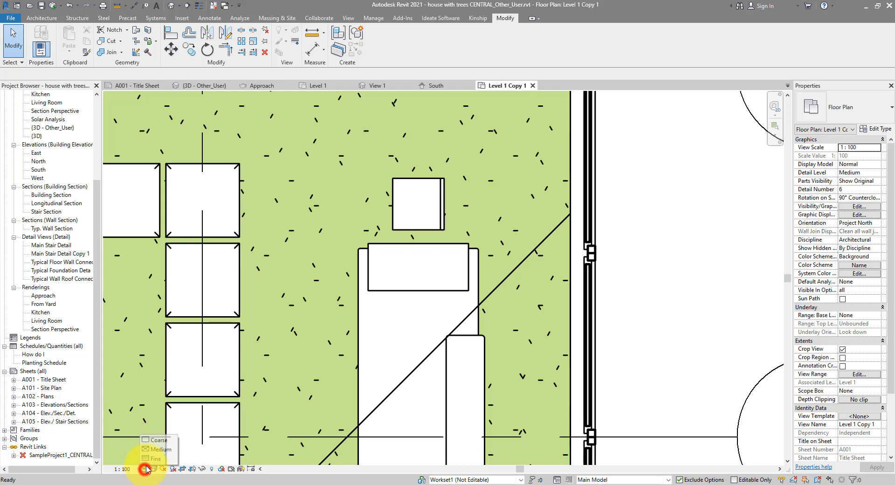
{"action": "left_click", "coordinate": [153, 440]}
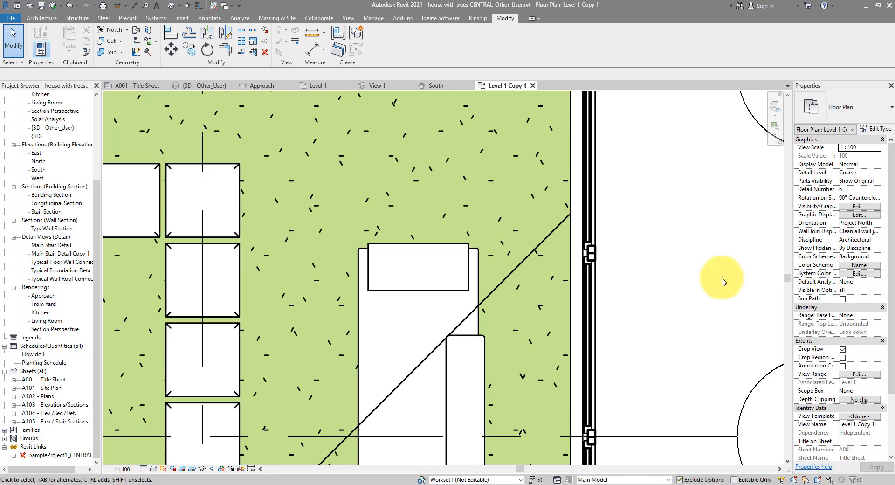
Set the phase filter of Level 1 Copy 1 to None, with the Graphics properties group collapsed
{"action": "scroll", "coordinate": [631, 245], "scroll_direction": "down", "scroll_amount": 5}
{"action": "middle_click_drag", "start_coordinate": [631, 245], "coordinate": [560, 220]}
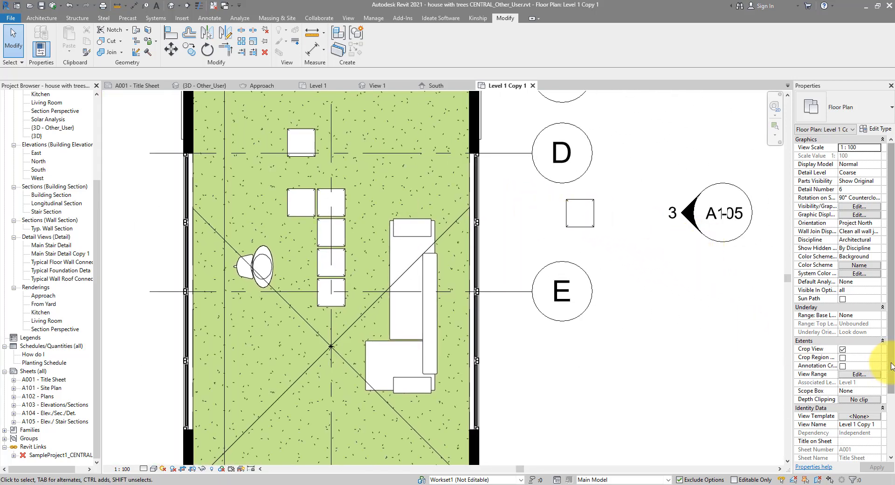
{"action": "scroll", "coordinate": [891, 366], "scroll_direction": "down", "scroll_amount": 3}
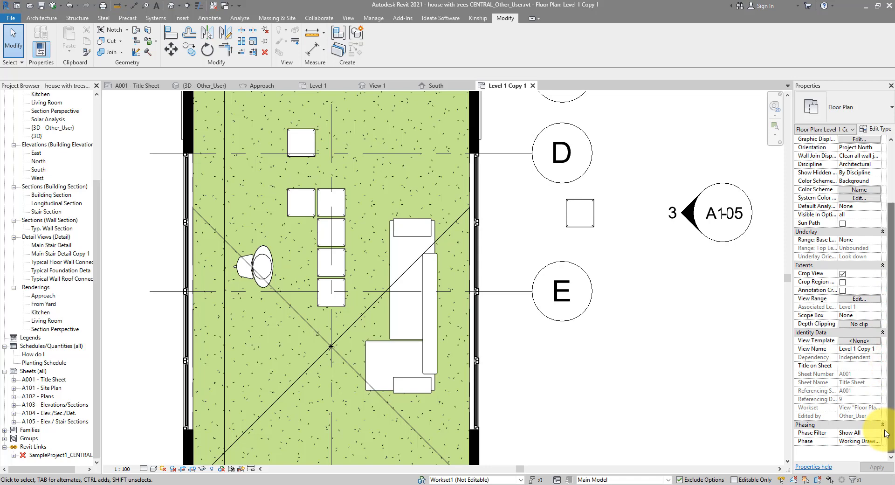
{"action": "scroll", "coordinate": [894, 217], "scroll_direction": "up", "scroll_amount": 2}
{"action": "scroll", "coordinate": [894, 216], "scroll_direction": "up", "scroll_amount": 1}
{"action": "left_click", "coordinate": [861, 139]}
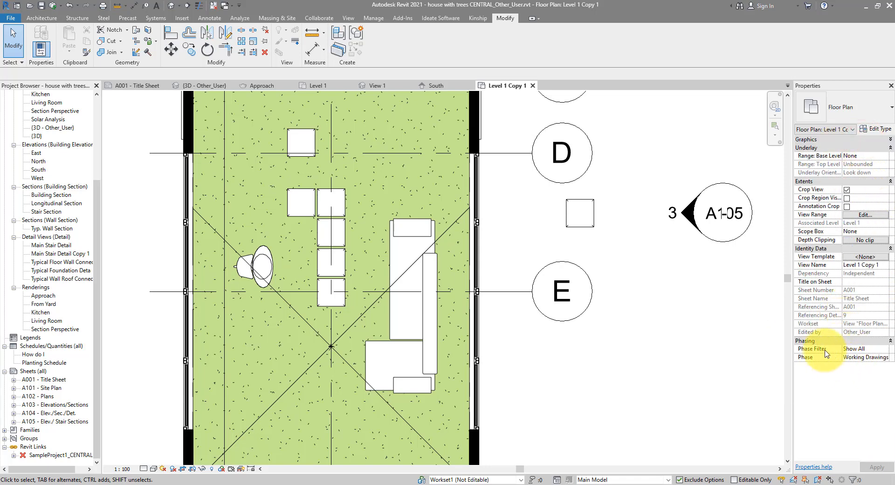
{"action": "left_click", "coordinate": [886, 349]}
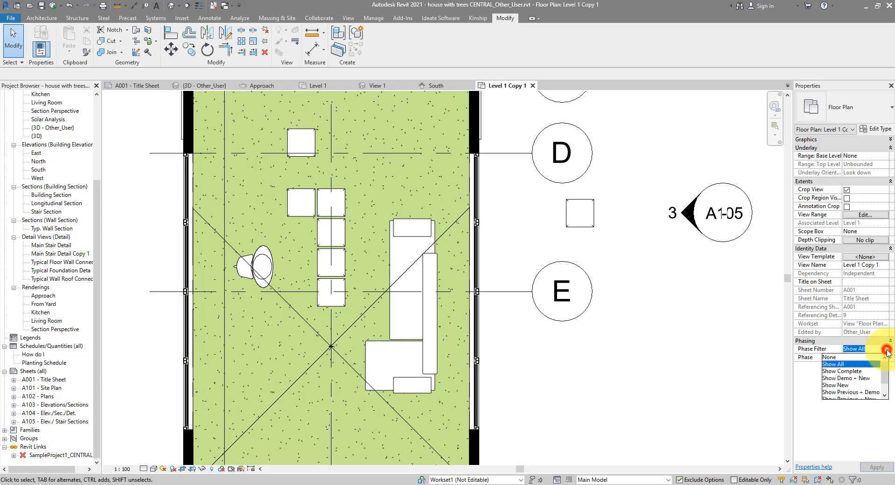
{"action": "left_click", "coordinate": [853, 357]}
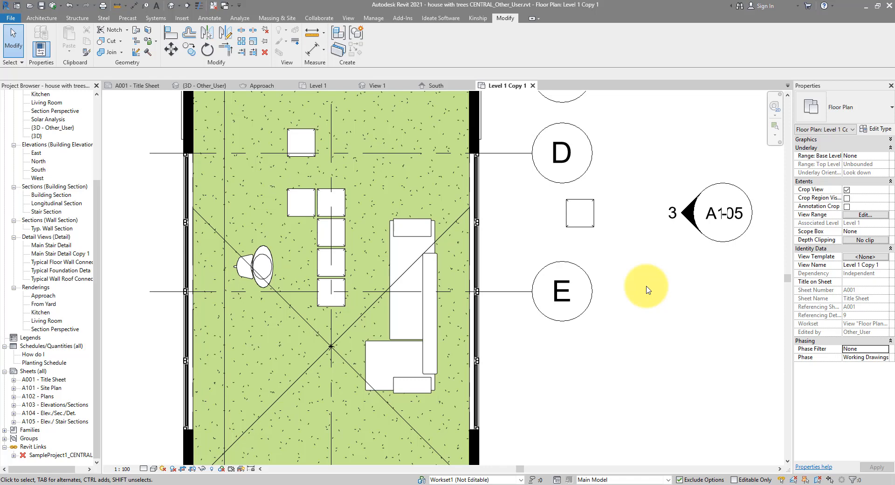
Set Level 1 Copy 1's phase to Existing, and return it to Working Drawings
{"action": "mouse_move", "coordinate": [823, 359]}
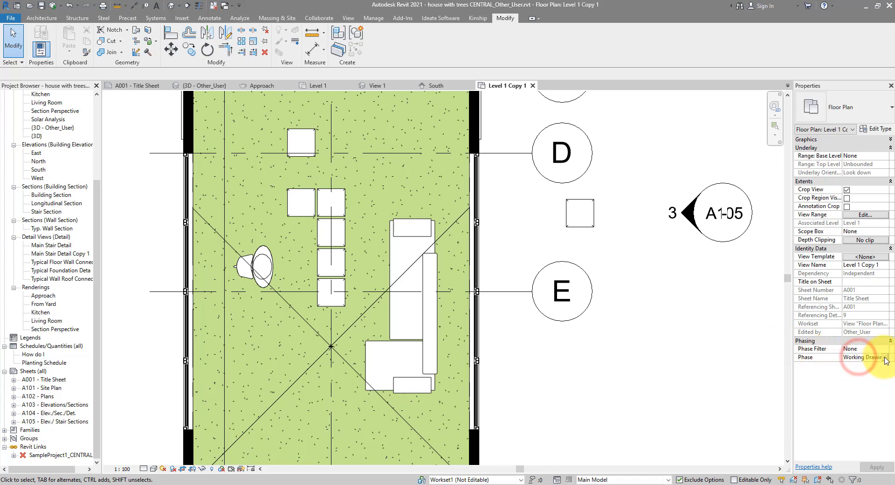
{"action": "left_click", "coordinate": [846, 358]}
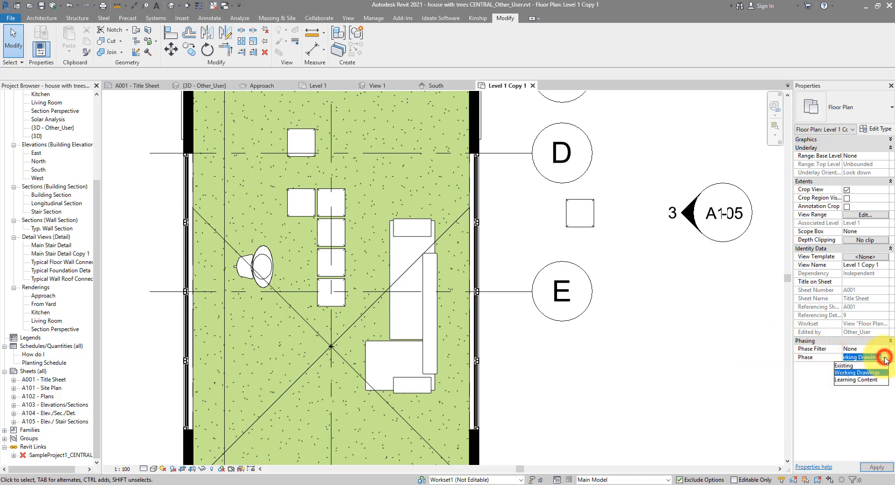
{"action": "left_click", "coordinate": [850, 366]}
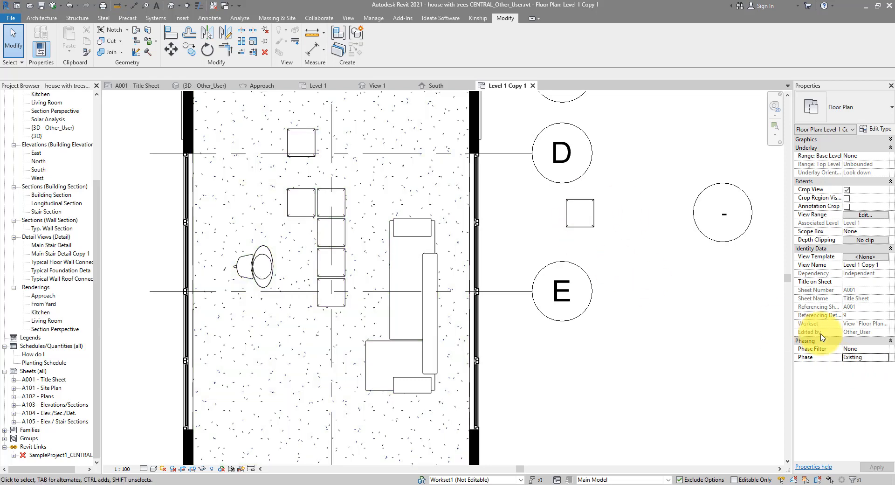
{"action": "left_click", "coordinate": [882, 358]}
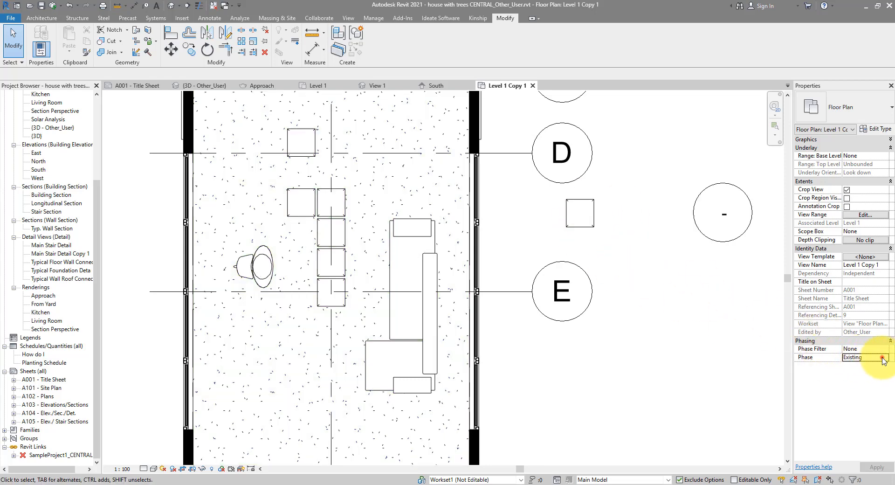
{"action": "left_click", "coordinate": [862, 373]}
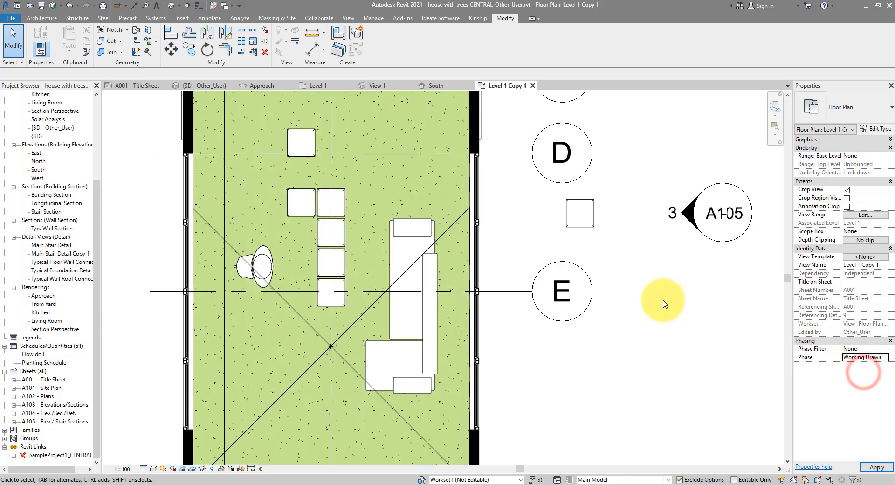
Set Level 1 Copy 1's phase to Learning Content and inspect the plan around grids C to E
{"action": "left_click", "coordinate": [885, 357]}
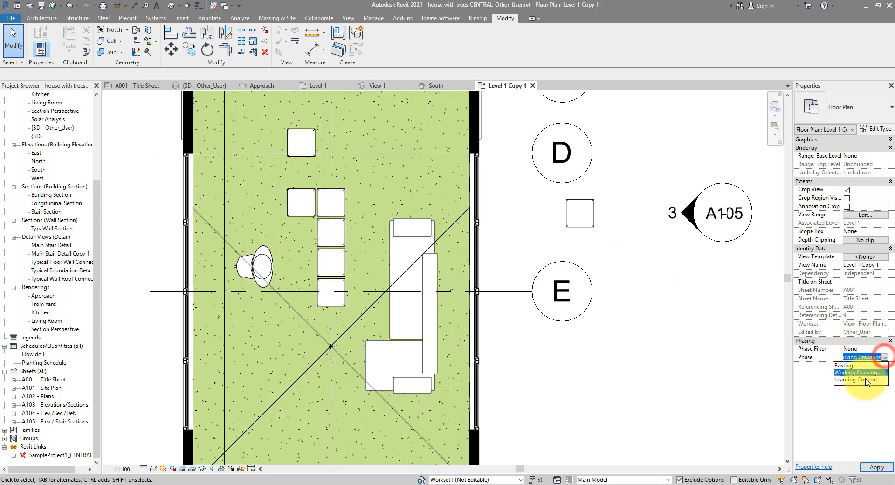
{"action": "left_click", "coordinate": [863, 367]}
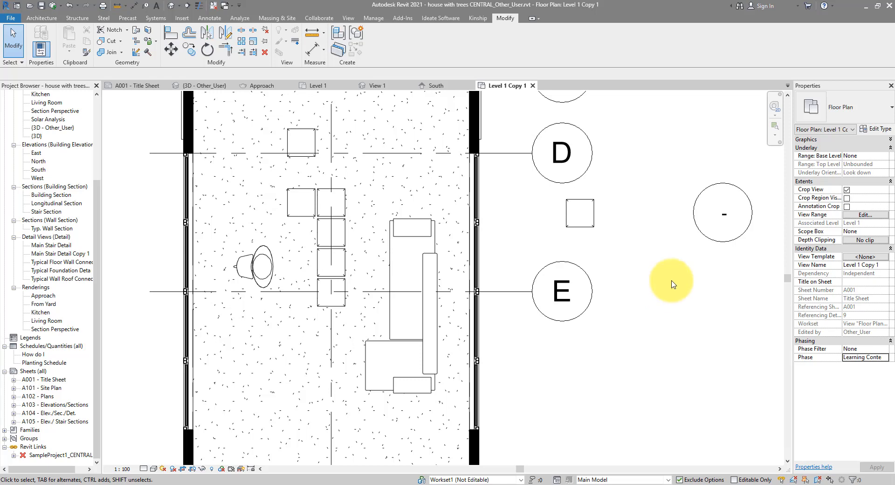
{"action": "middle_click_drag", "start_coordinate": [627, 246], "coordinate": [582, 319]}
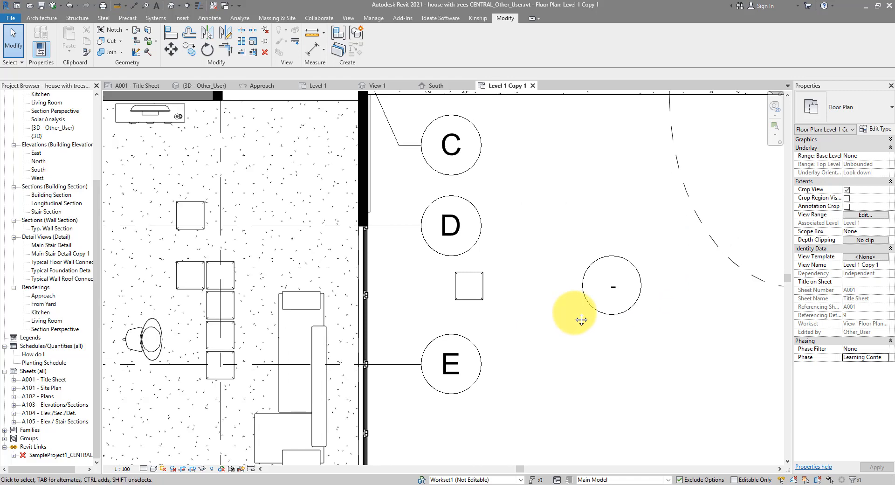
{"action": "scroll", "coordinate": [578, 318], "scroll_direction": "down", "scroll_amount": 3}
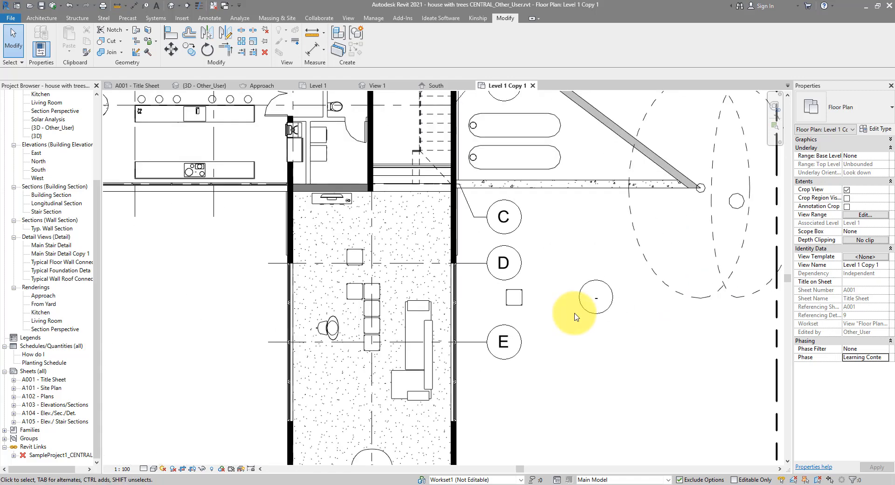
Expand the Graphics properties group and set Level 1 Copy 1's discipline to Coordination
{"action": "left_click", "coordinate": [819, 141]}
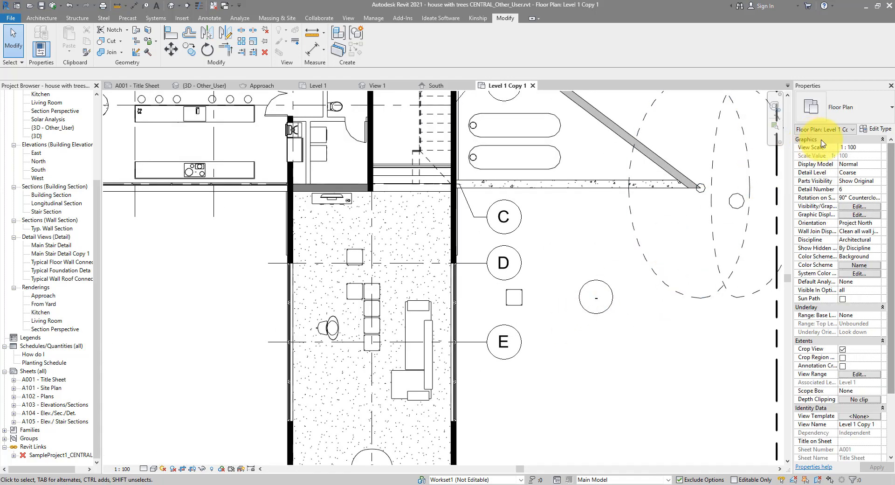
{"action": "left_click", "coordinate": [821, 239]}
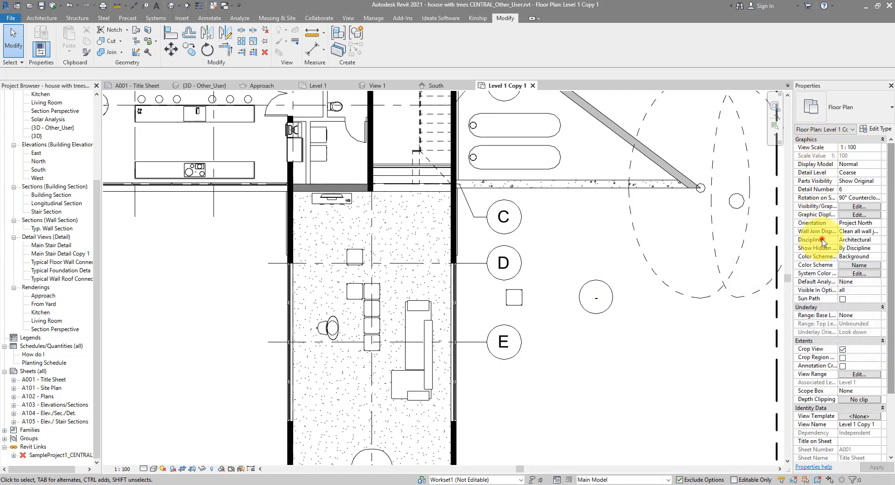
{"action": "left_click", "coordinate": [879, 240]}
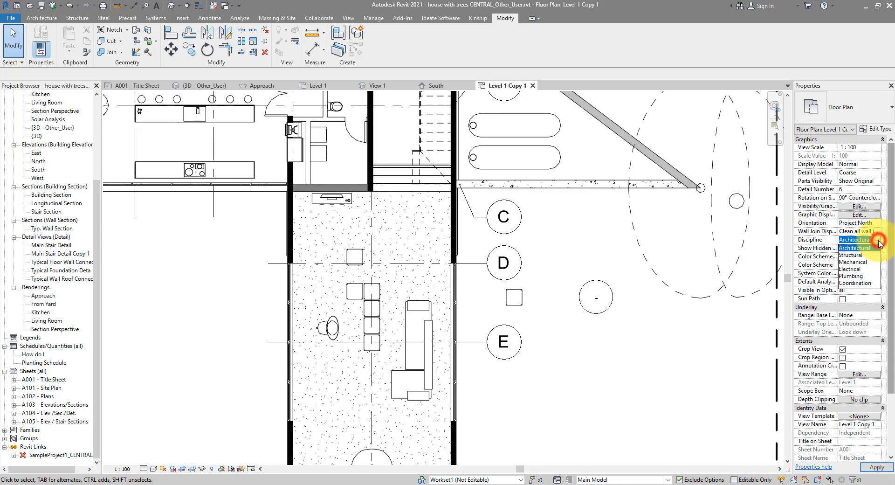
{"action": "left_click", "coordinate": [860, 283]}
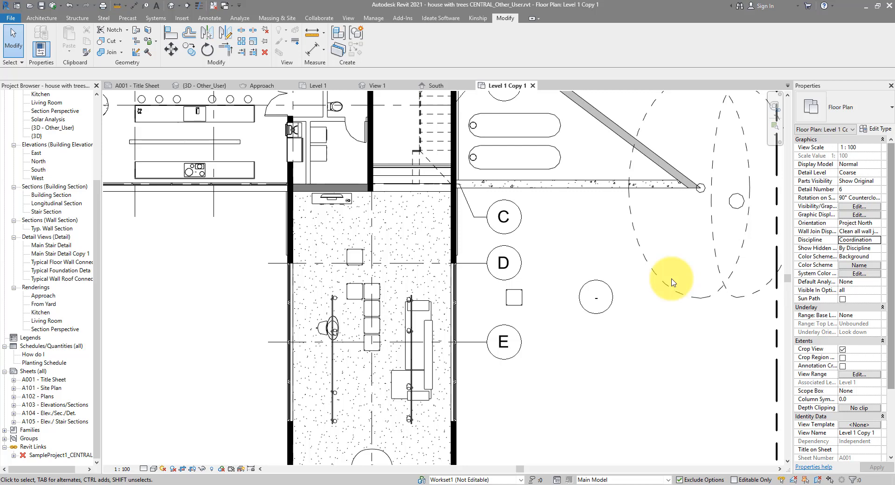
Add the Interior and Learning Content filters to the visibility/graphic overrides of Level 1 Copy 1
{"action": "left_click", "coordinate": [596, 250]}
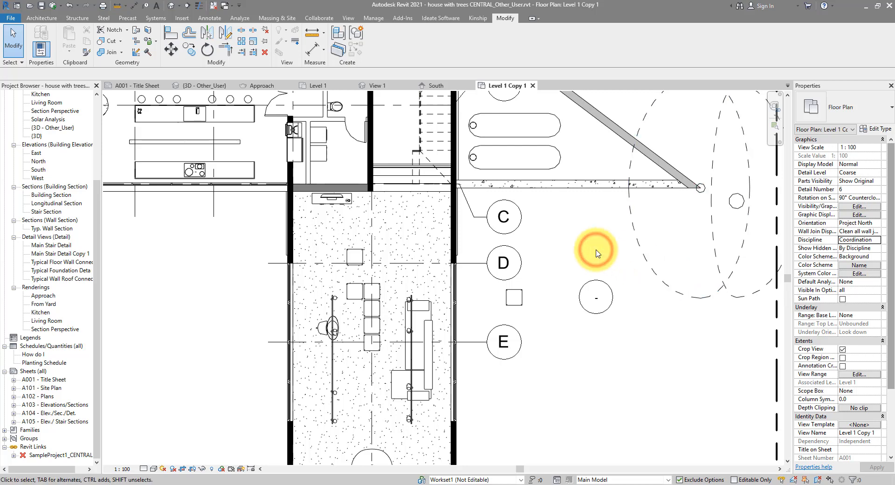
{"action": "key", "text": "v"}
{"action": "key", "text": "g"}
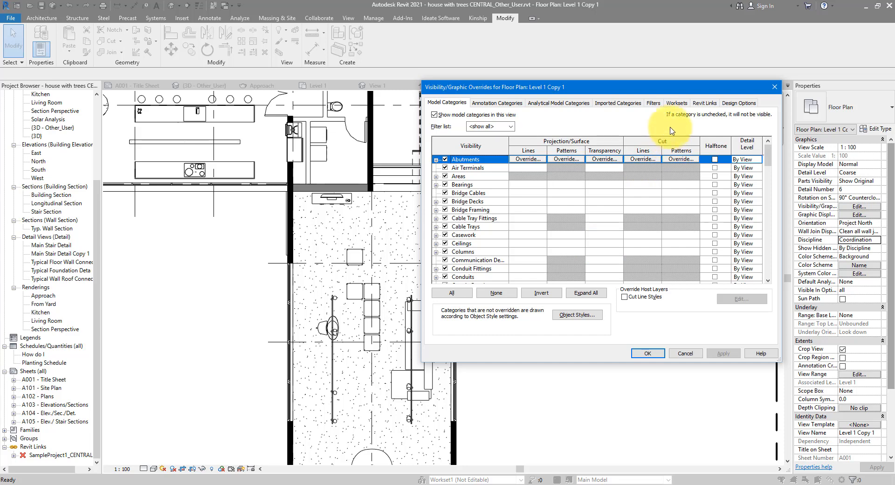
{"action": "left_click", "coordinate": [654, 103]}
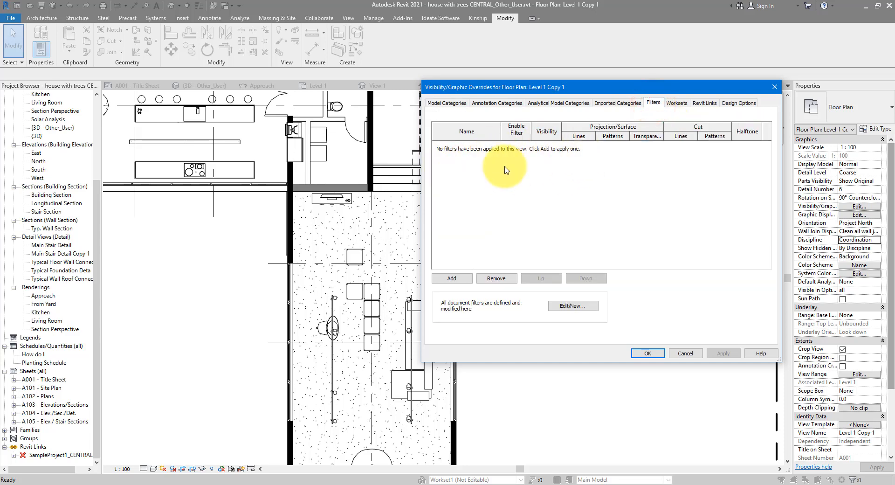
{"action": "left_click", "coordinate": [455, 276]}
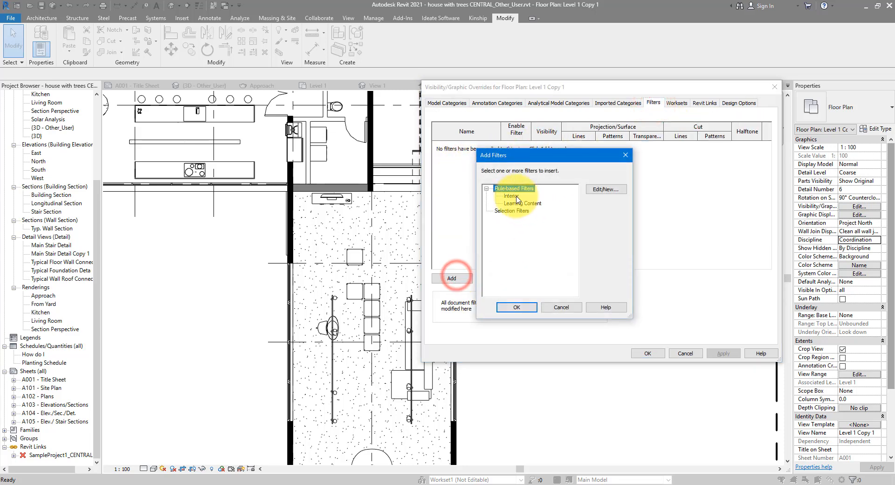
{"action": "left_click", "coordinate": [512, 195]}
{"action": "left_click", "coordinate": [518, 308]}
{"action": "left_click", "coordinate": [467, 278]}
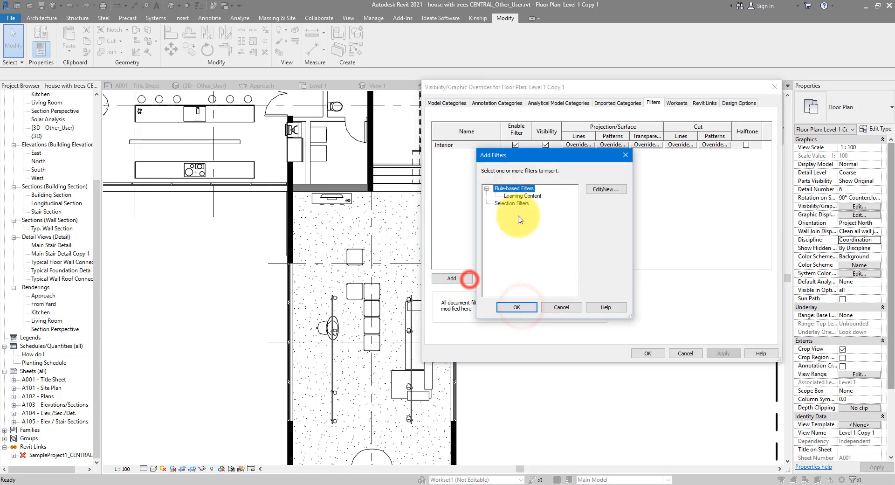
{"action": "left_click", "coordinate": [523, 196]}
{"action": "left_click", "coordinate": [517, 307]}
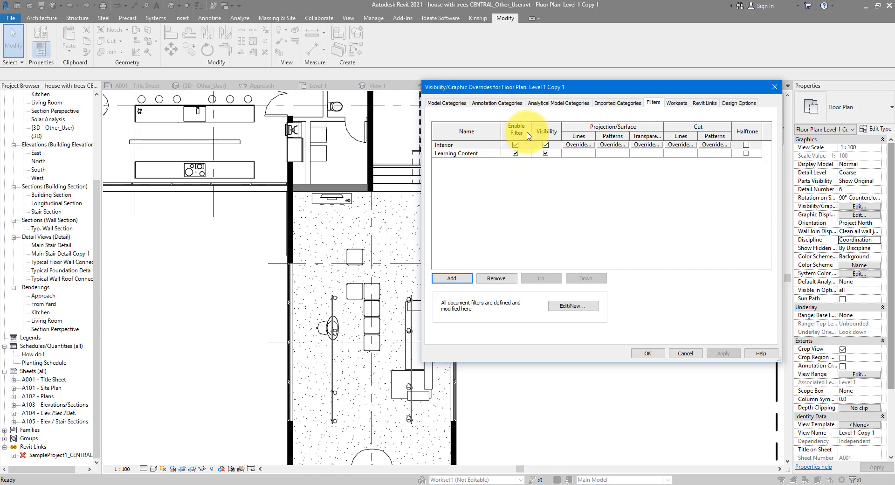
Disable the Interior and Learning Content filters and apply the change to the view
{"action": "left_click", "coordinate": [516, 145]}
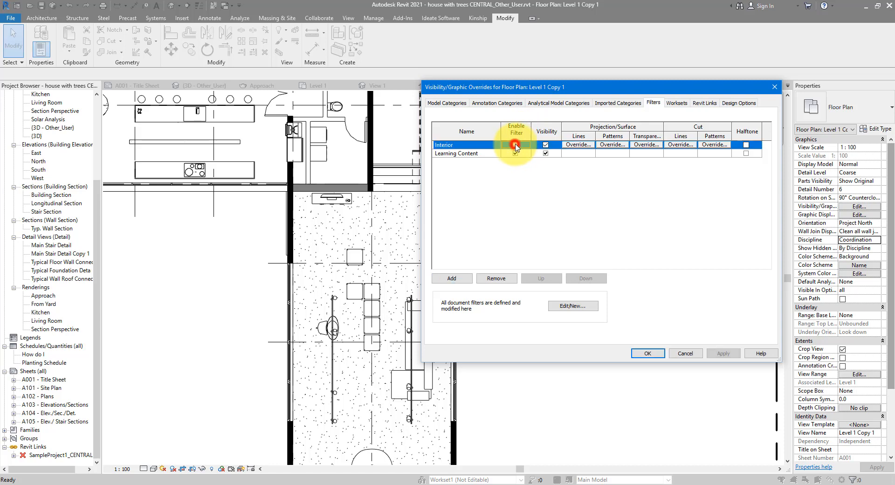
{"action": "left_click", "coordinate": [516, 153]}
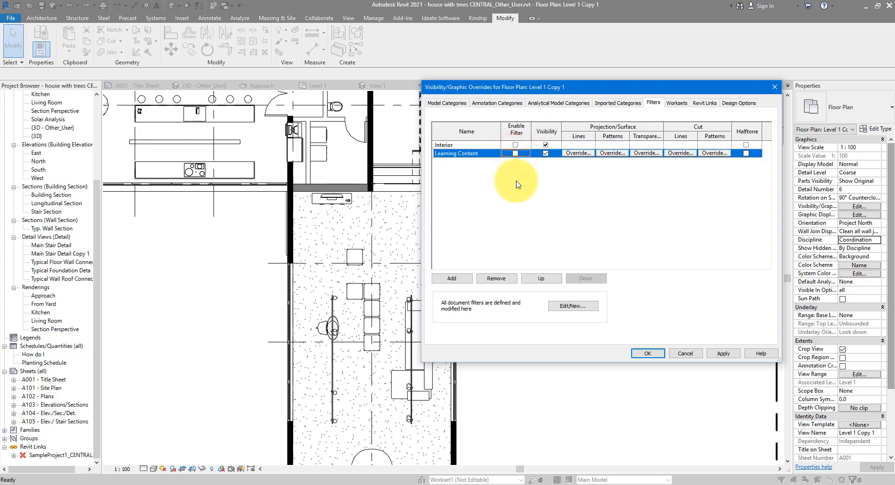
{"action": "left_click", "coordinate": [716, 355]}
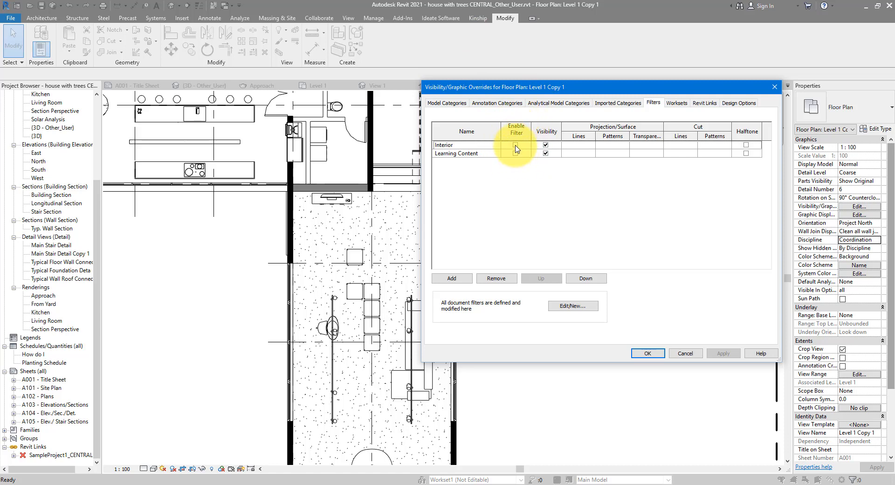
Remove the Interior and Learning Content filters from the view and accept the visibility overrides
{"action": "left_click", "coordinate": [484, 146]}
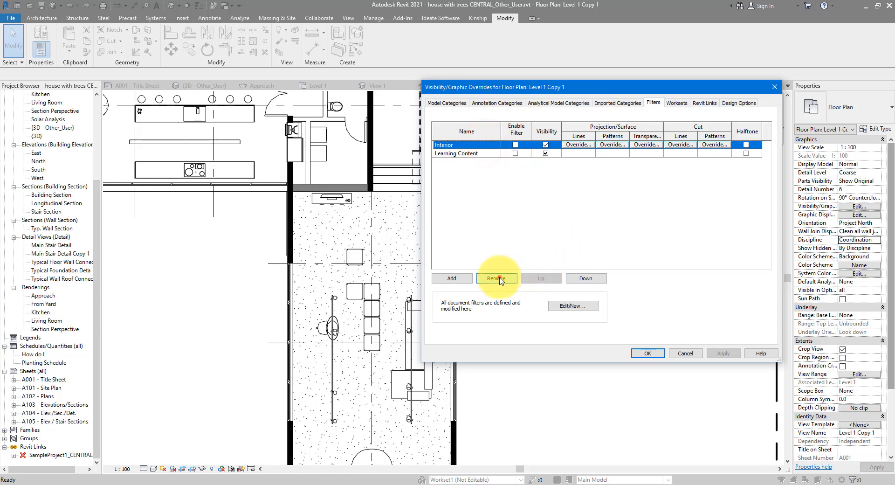
{"action": "left_click", "coordinate": [501, 279]}
{"action": "left_click", "coordinate": [466, 147]}
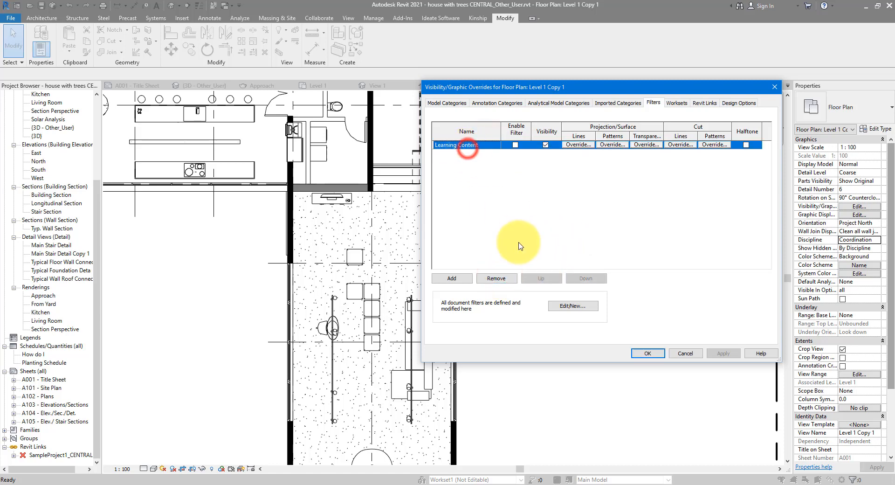
{"action": "left_click", "coordinate": [506, 278]}
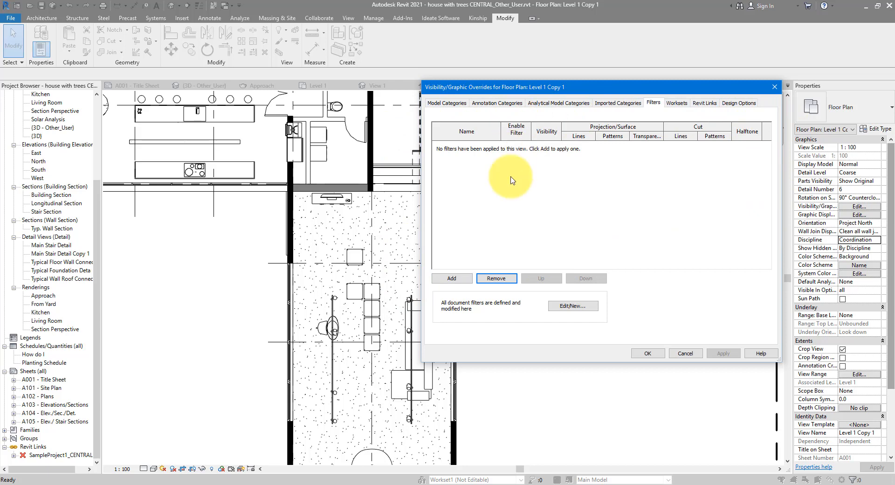
{"action": "left_click", "coordinate": [653, 353]}
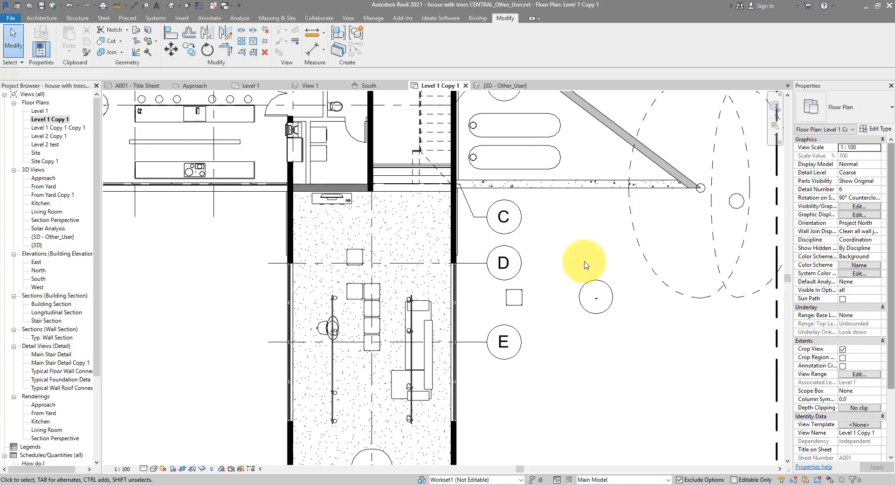
Open the Level 1 floor plan and hide the two overlapping trees beside the rain water tanks by element
{"action": "double_click", "coordinate": [41, 111]}
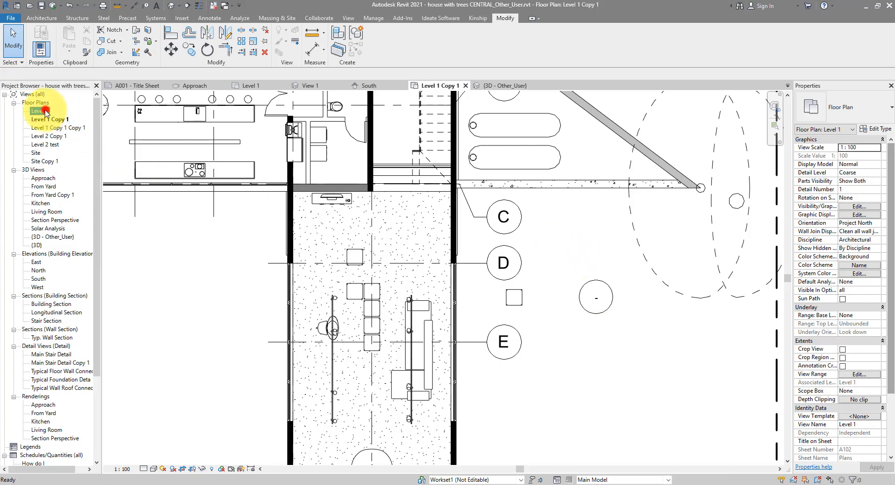
{"action": "left_click", "coordinate": [502, 284]}
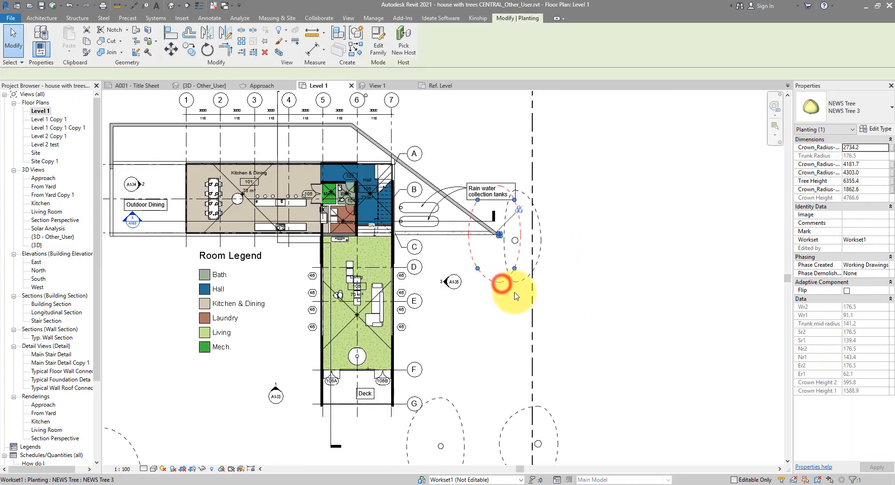
{"action": "left_click_drag", "start_coordinate": [518, 296], "coordinate": [502, 270]}
{"action": "right_click", "coordinate": [502, 273]}
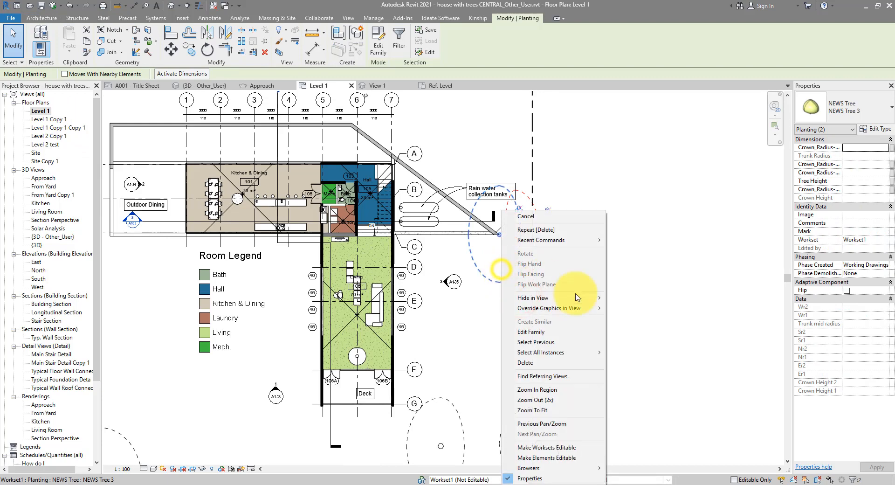
{"action": "left_click", "coordinate": [582, 298]}
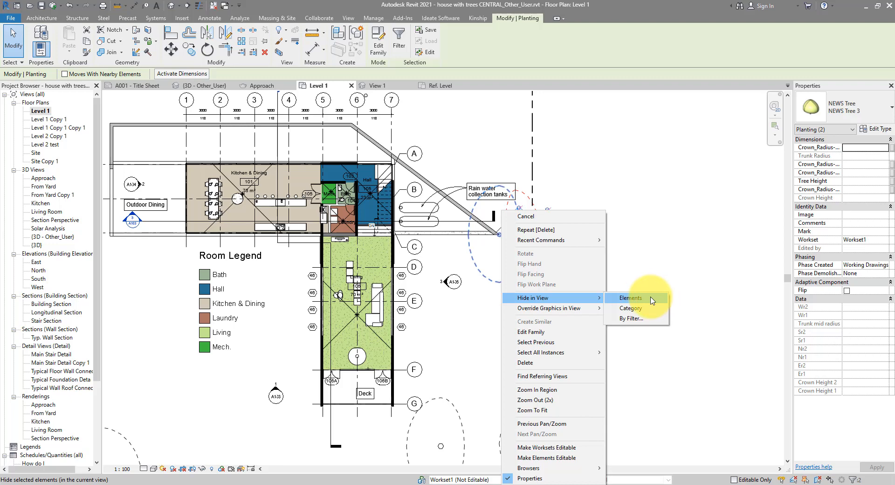
{"action": "left_click", "coordinate": [651, 299]}
Reveal the hidden elements in Level 1, inspect the unhide options of a hidden tree, and leave reveal mode
{"action": "scroll", "coordinate": [613, 244], "scroll_direction": "down", "scroll_amount": 2}
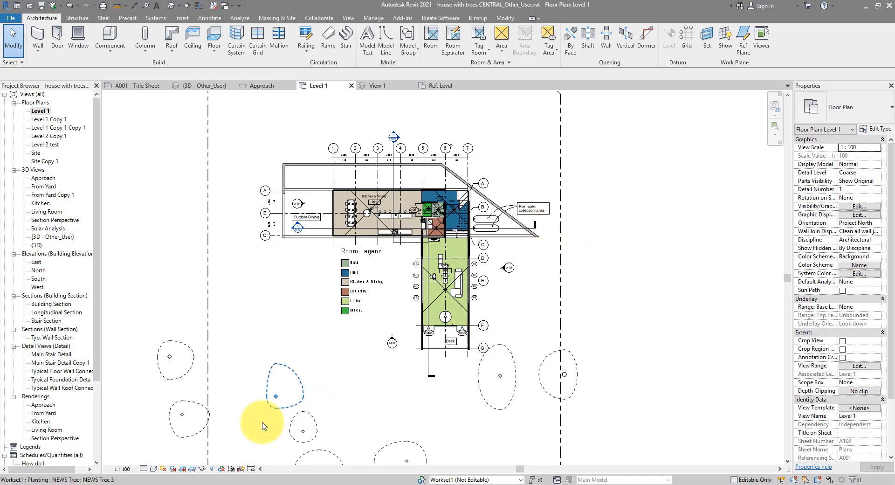
{"action": "left_click", "coordinate": [211, 469]}
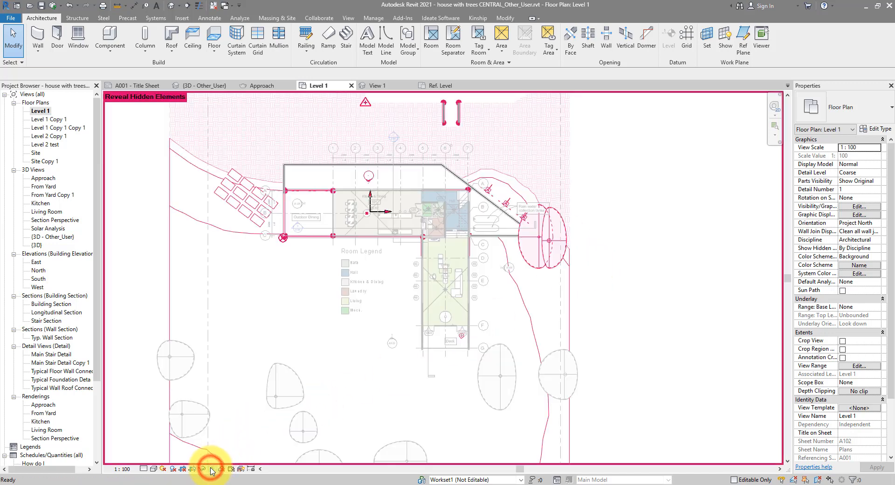
{"action": "left_click", "coordinate": [545, 254]}
{"action": "right_click", "coordinate": [545, 256]}
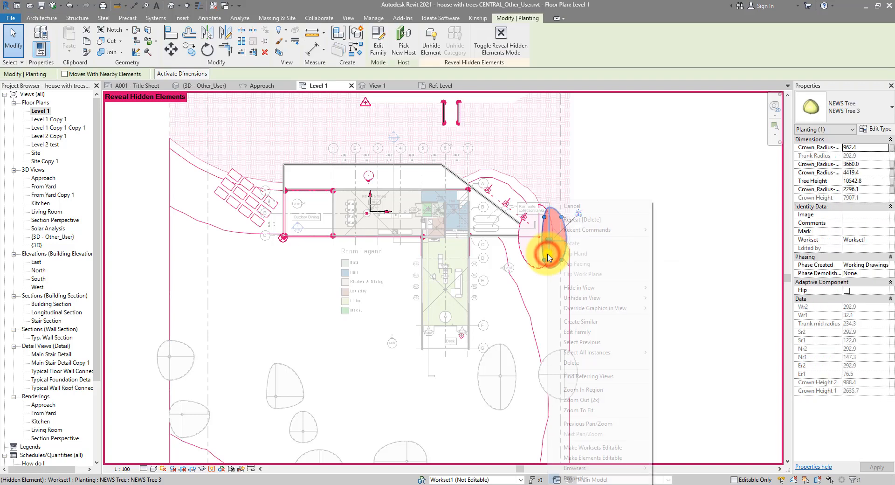
{"action": "left_click", "coordinate": [666, 288]}
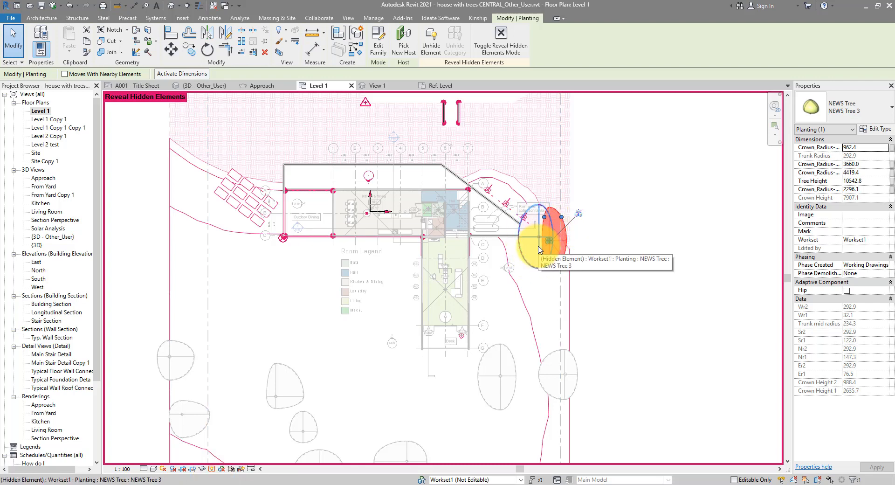
{"action": "left_click", "coordinate": [212, 468]}
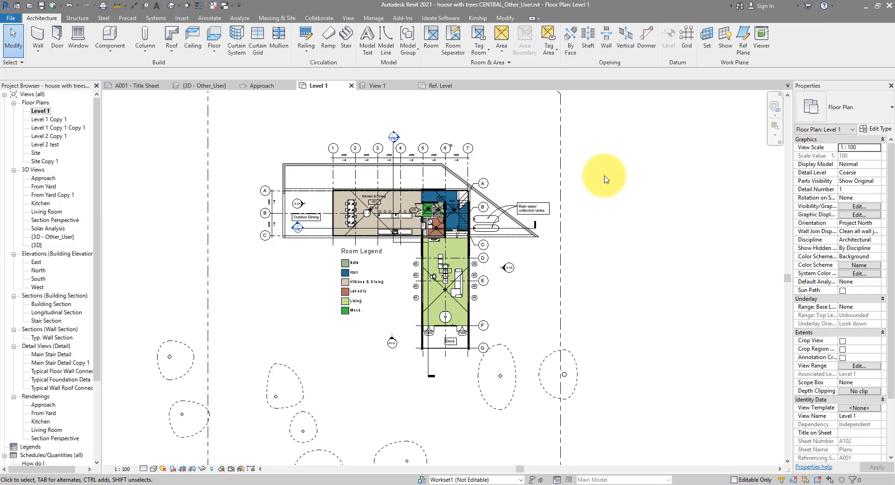
Launch Dynamo from the Level 1 view and open the recent script "Unhide all elements in view"
{"action": "left_click", "coordinate": [373, 18]}
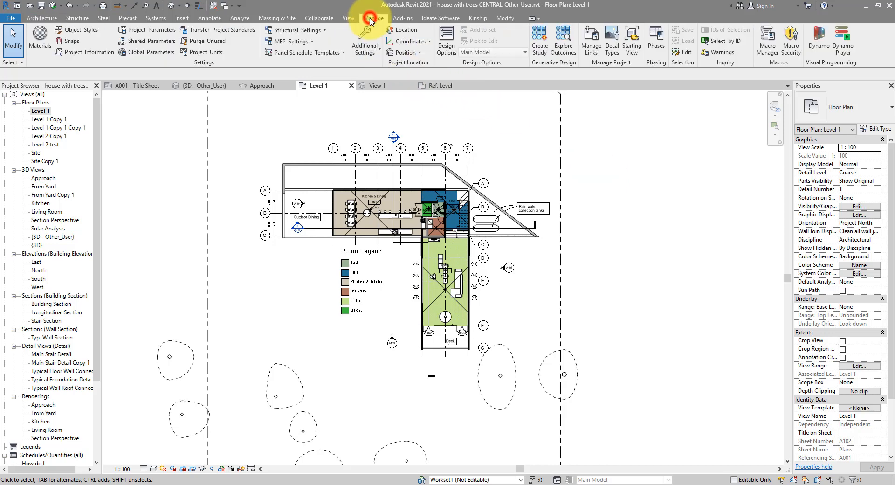
{"action": "left_click", "coordinate": [819, 49]}
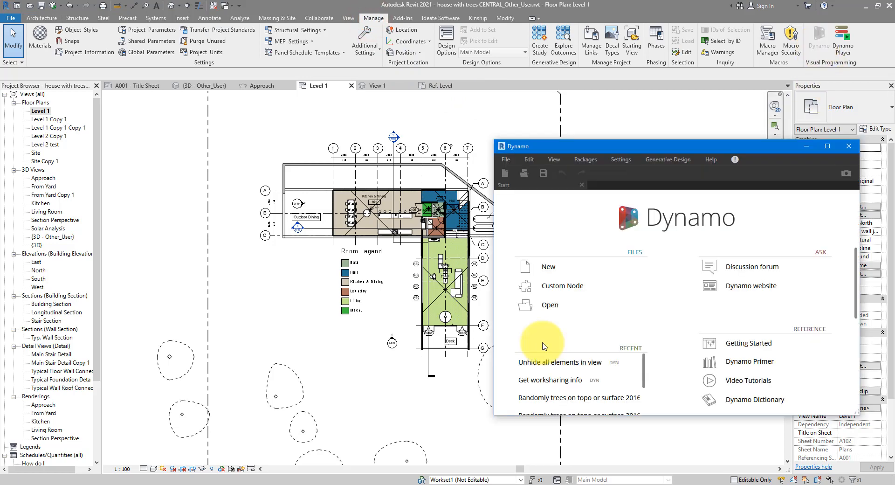
{"action": "left_click", "coordinate": [540, 363]}
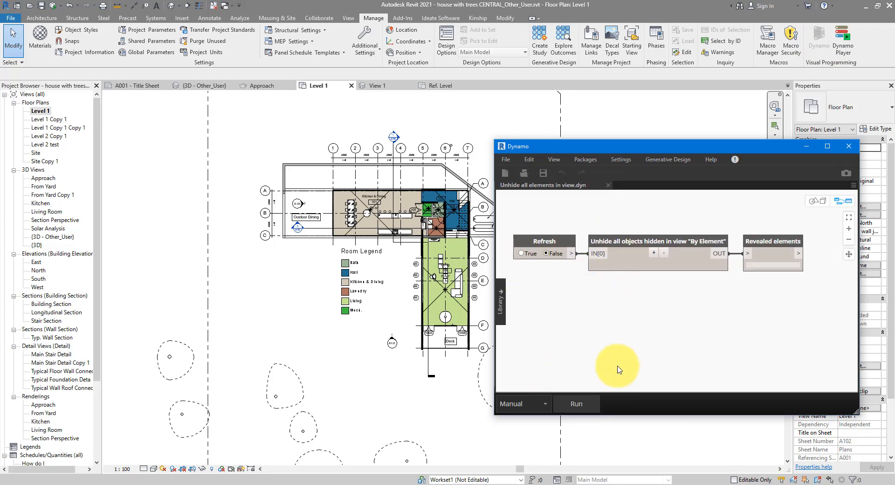
Run the Dynamo script to unhide all elements hidden by element in Level 1, keeping the rain water tanks area in sight
{"action": "left_click_drag", "start_coordinate": [659, 148], "coordinate": [695, 193]}
{"action": "middle_click_drag", "start_coordinate": [664, 176], "coordinate": [533, 177]}
{"action": "scroll", "coordinate": [456, 217], "scroll_direction": "up", "scroll_amount": 3}
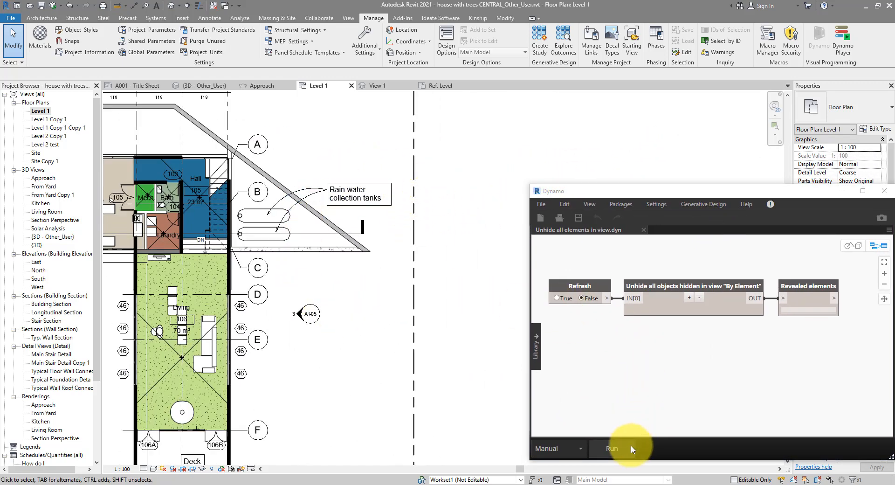
{"action": "left_click", "coordinate": [616, 449]}
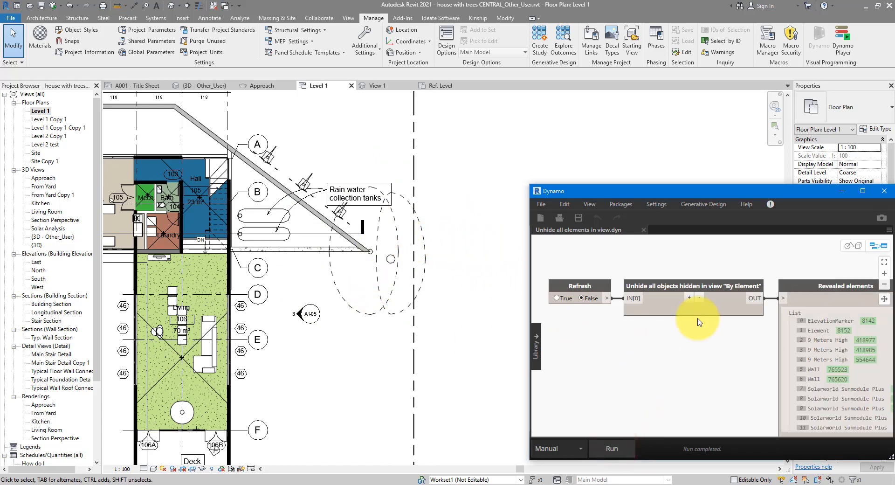
Examine Dynamo's Revealed elements list and locate the Solarworld Sunmodule Plus panel with ID 778316 in the Level 1 view
{"action": "middle_click_drag", "start_coordinate": [699, 322], "coordinate": [599, 288]}
{"action": "scroll", "coordinate": [845, 311], "scroll_direction": "up", "scroll_amount": 1}
{"action": "middle_click_drag", "start_coordinate": [846, 311], "coordinate": [842, 311]}
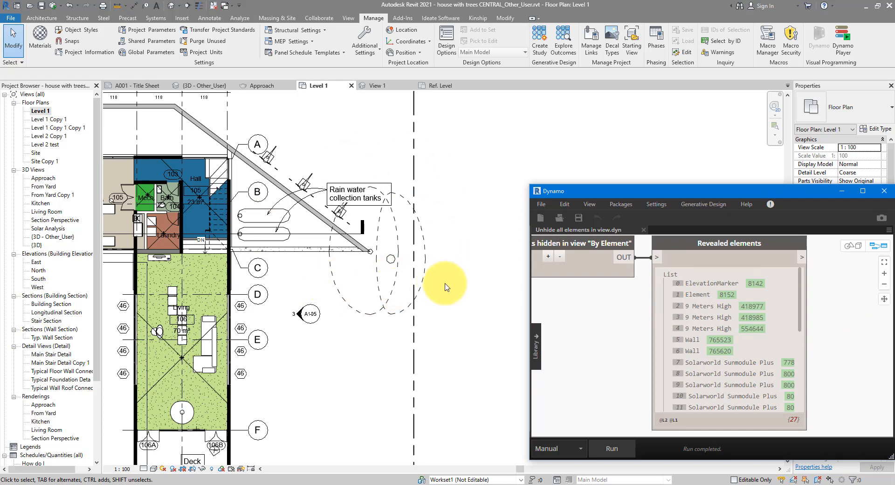
{"action": "left_click", "coordinate": [737, 366]}
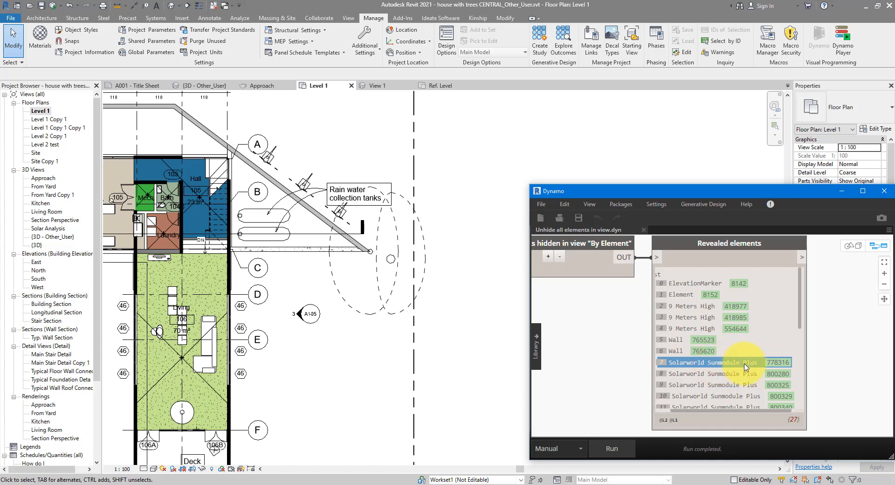
{"action": "left_click", "coordinate": [775, 363]}
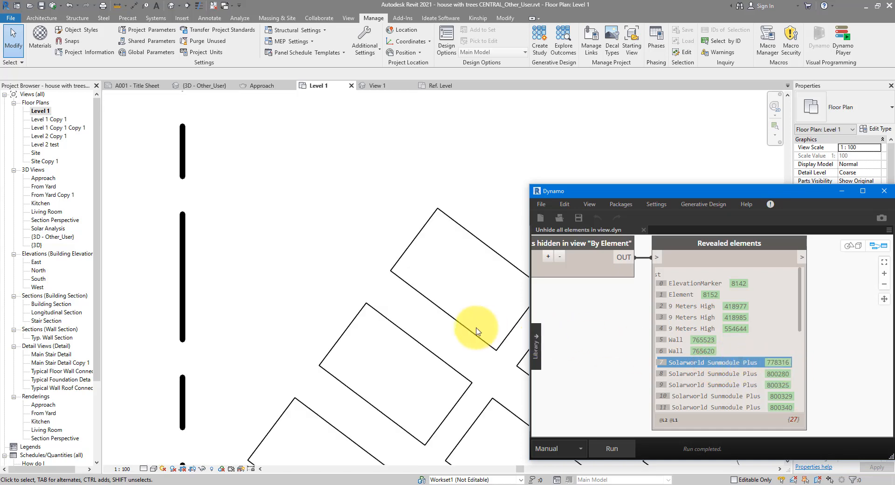
{"action": "scroll", "coordinate": [359, 270], "scroll_direction": "down", "scroll_amount": 5}
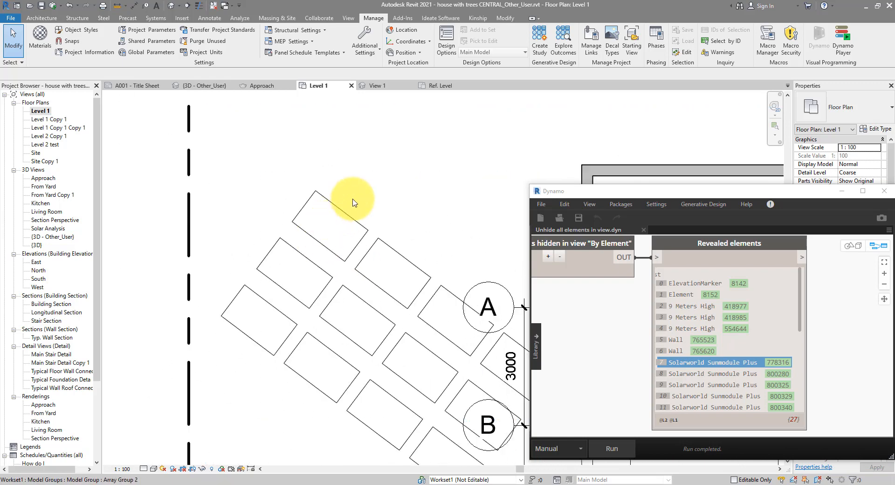
Locate the elevation marker with ID 8142 and the NEWS Tree 3 with ID 1105471 from the revealed elements list
{"action": "left_click", "coordinate": [739, 285]}
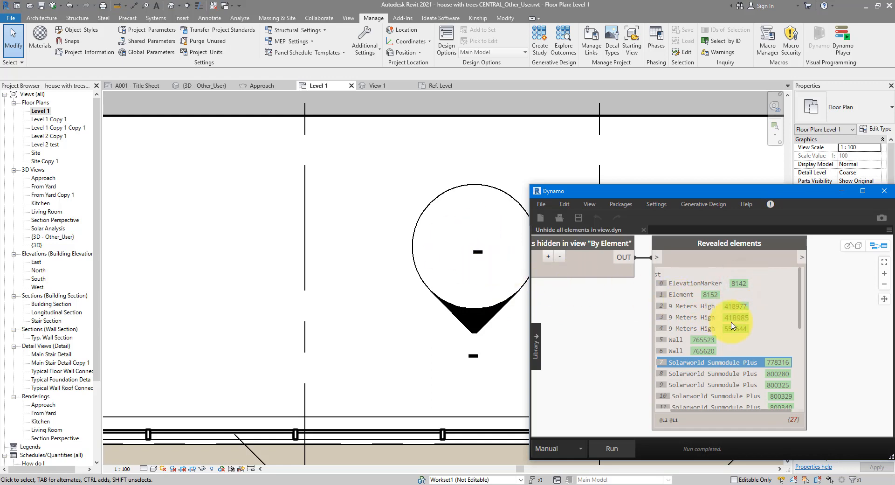
{"action": "scroll", "coordinate": [732, 322], "scroll_direction": "down", "scroll_amount": 4}
{"action": "left_click", "coordinate": [727, 365]}
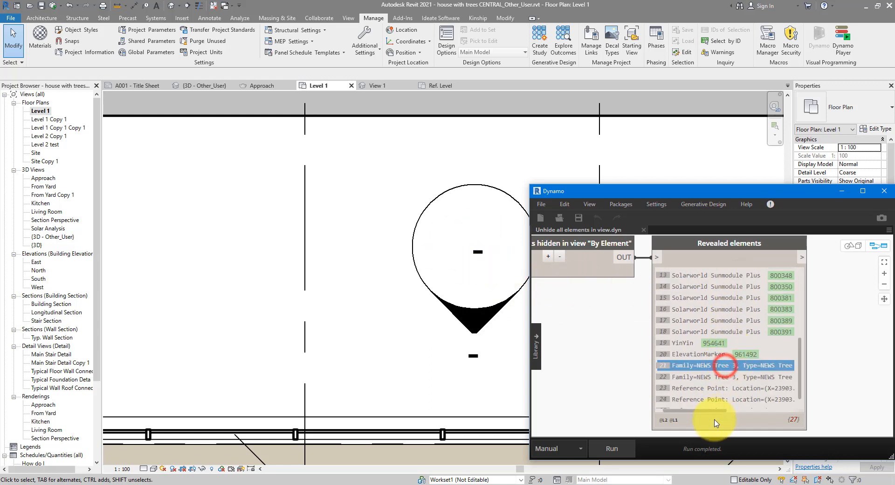
{"action": "left_click_drag", "start_coordinate": [716, 414], "coordinate": [746, 410]}
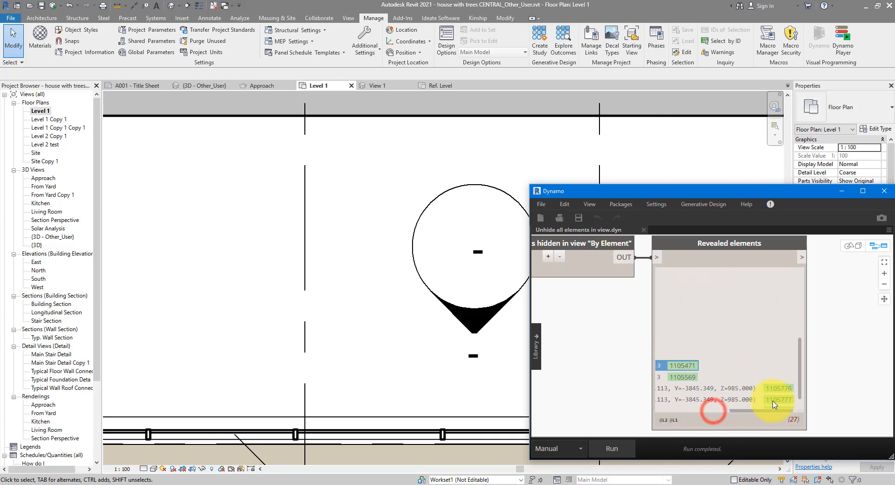
{"action": "left_click", "coordinate": [680, 366]}
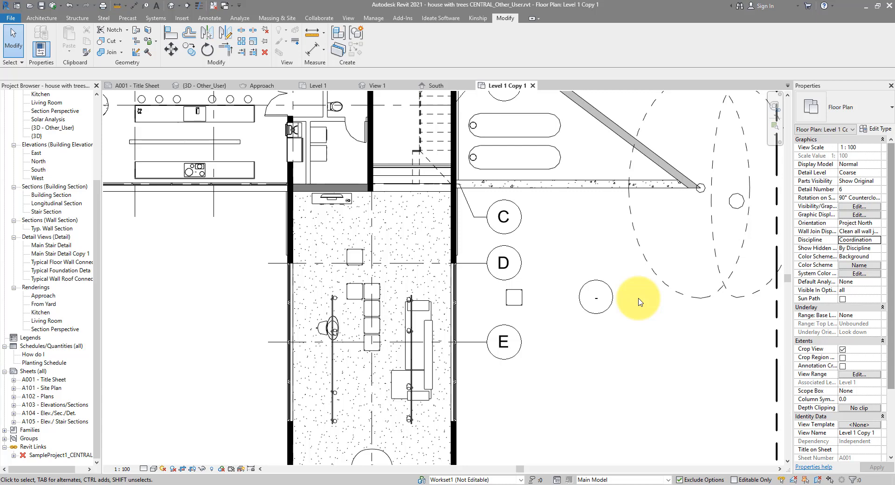
Open the default 3D view from Level 1 Copy 1 and delete the view {3D - Other_User} from the project
{"action": "scroll", "coordinate": [620, 280], "scroll_direction": "down", "scroll_amount": 4}
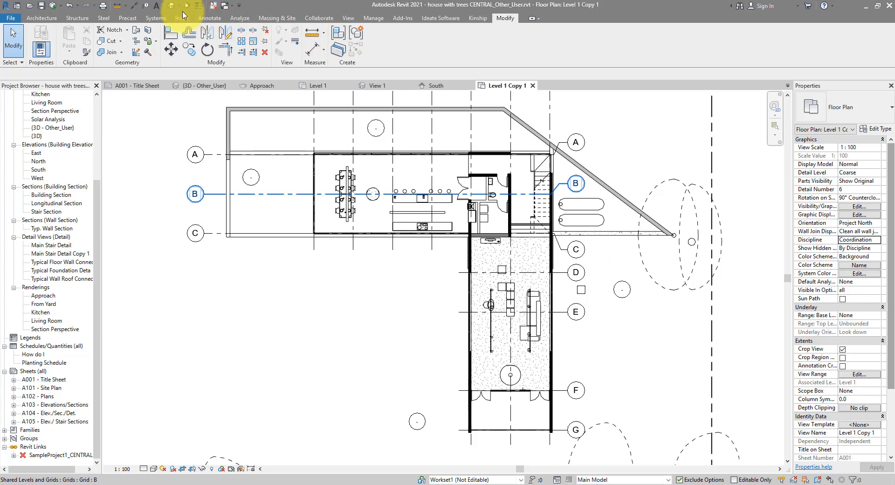
{"action": "left_click", "coordinate": [170, 6]}
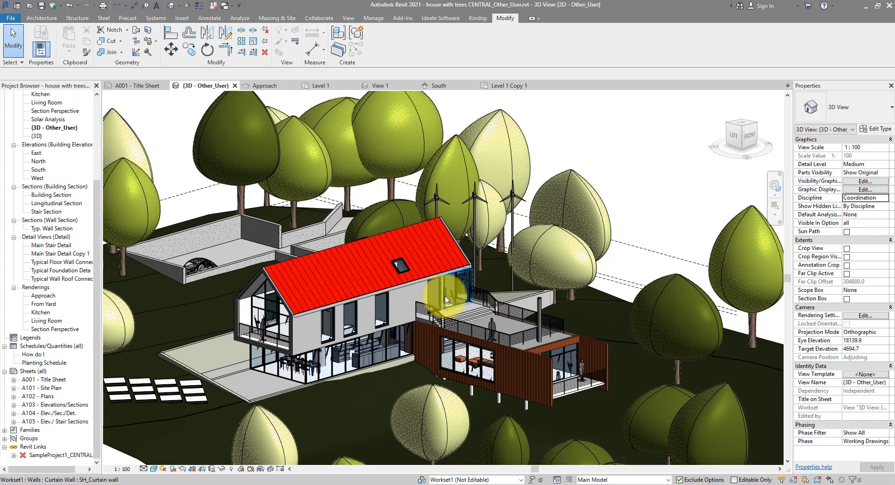
{"action": "left_click", "coordinate": [96, 140]}
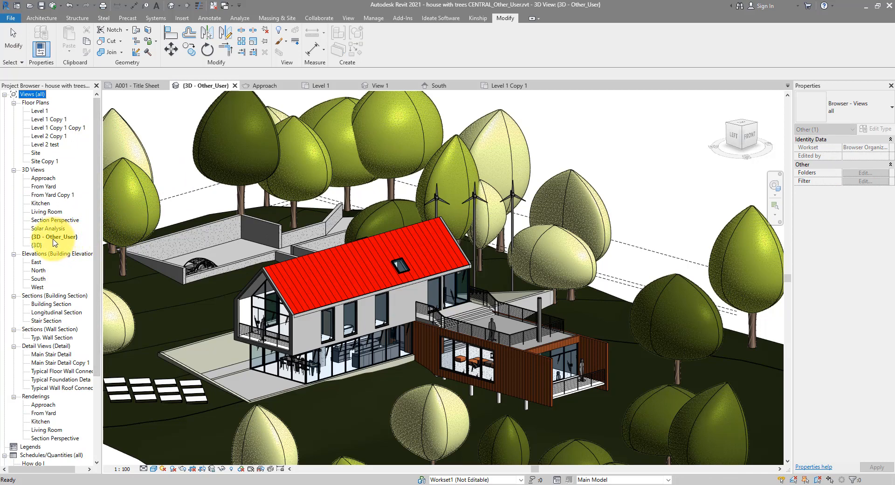
{"action": "left_click", "coordinate": [171, 6]}
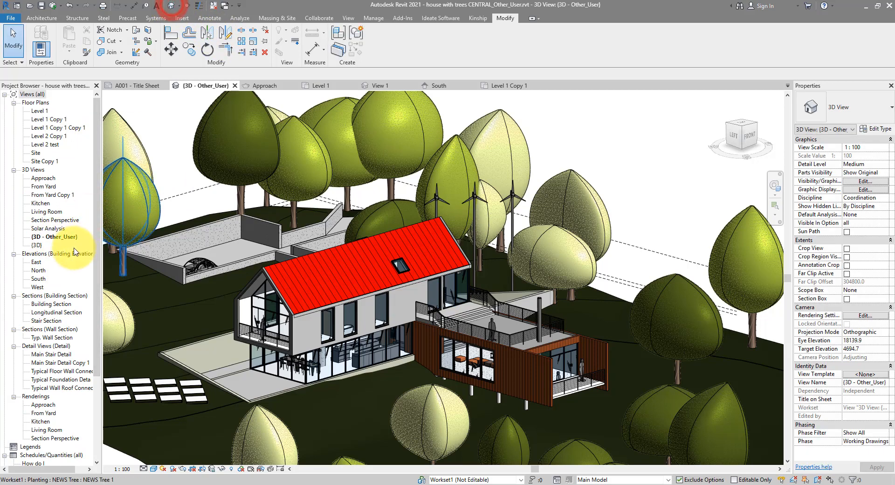
{"action": "right_click", "coordinate": [56, 237]}
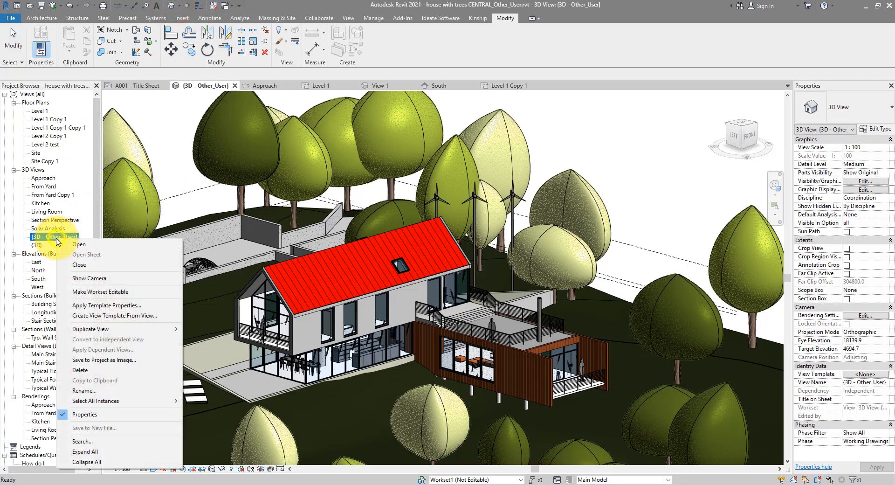
{"action": "left_click", "coordinate": [90, 371]}
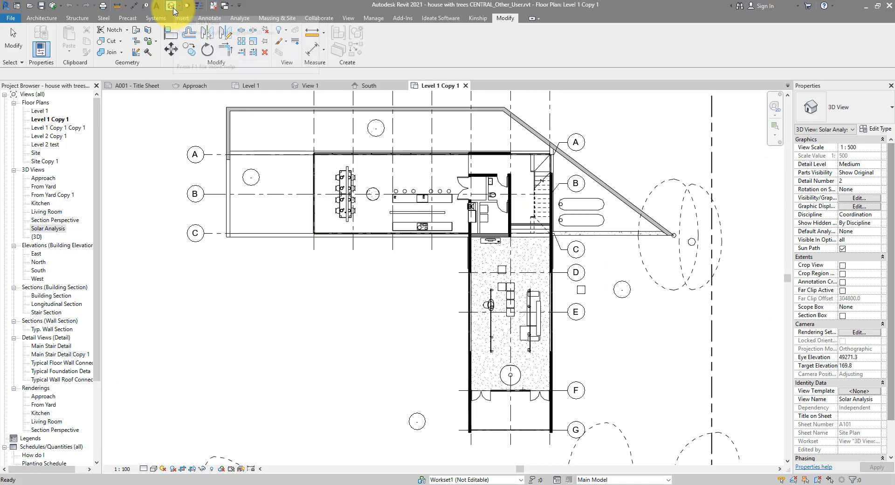
Create a fresh default 3D view showing the house and its roof terrace
{"action": "left_click", "coordinate": [172, 8]}
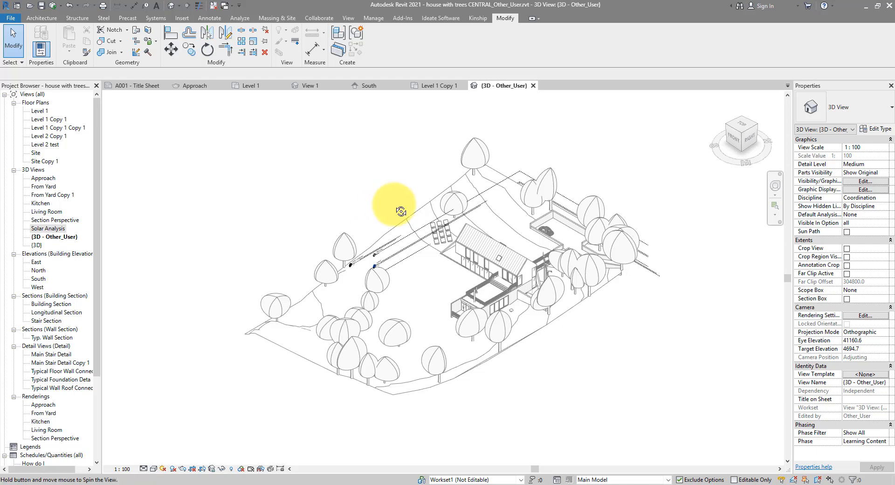
{"action": "middle_click_drag", "start_coordinate": [396, 206], "coordinate": [376, 226], "text": "shift"}
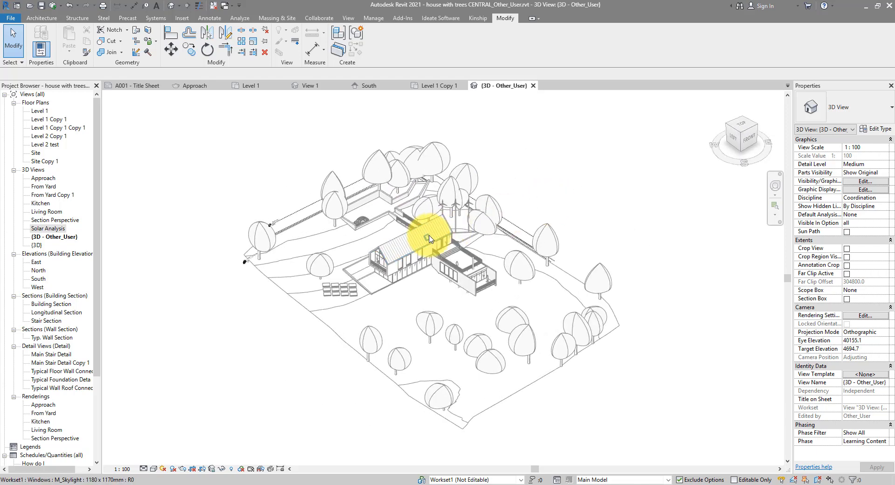
{"action": "scroll", "coordinate": [378, 233], "scroll_direction": "up", "scroll_amount": 5}
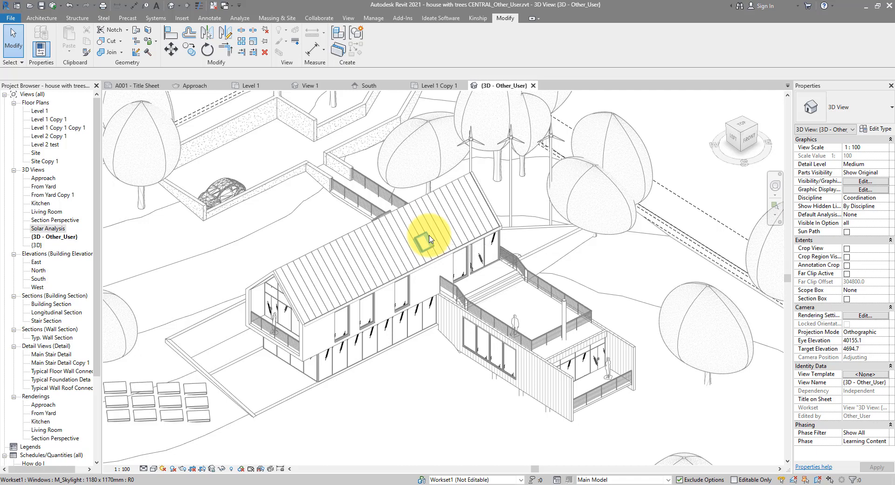
{"action": "scroll", "coordinate": [561, 308], "scroll_direction": "up", "scroll_amount": 4}
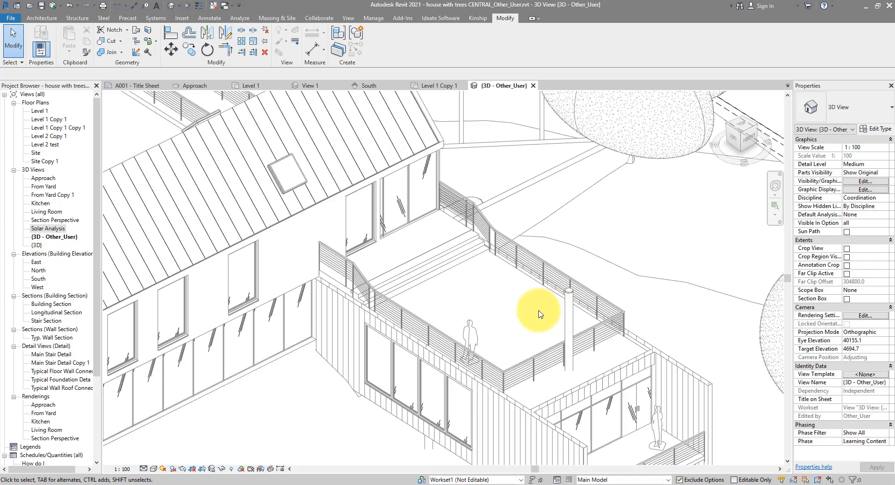
Select the standing person on the roof terrace and switch to the open Dynamo script window
{"action": "left_click", "coordinate": [475, 325]}
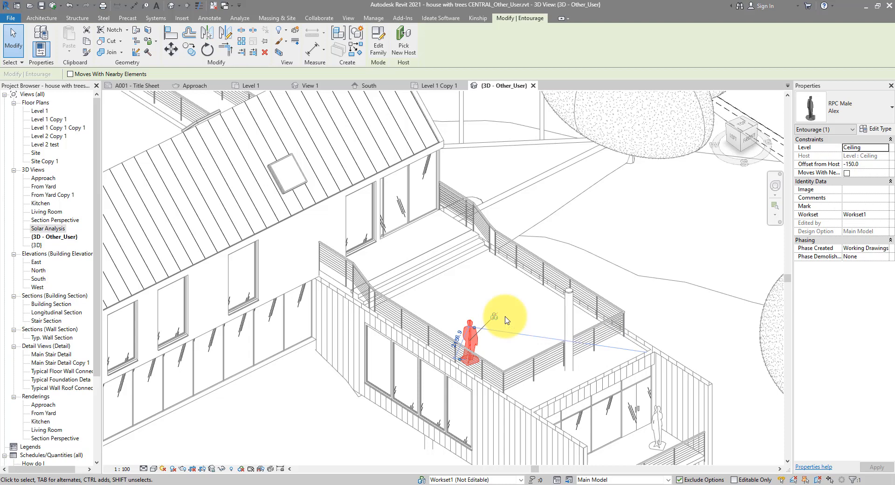
{"action": "left_click", "coordinate": [353, 482]}
{"action": "left_click", "coordinate": [413, 463]}
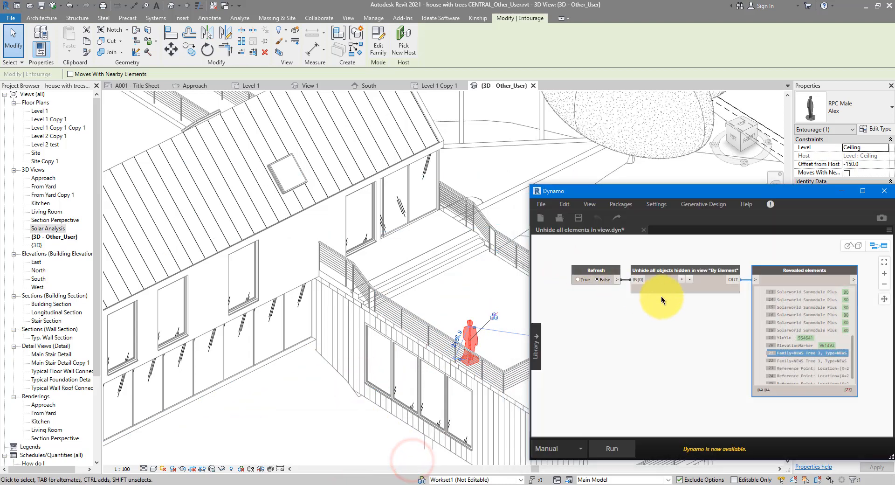